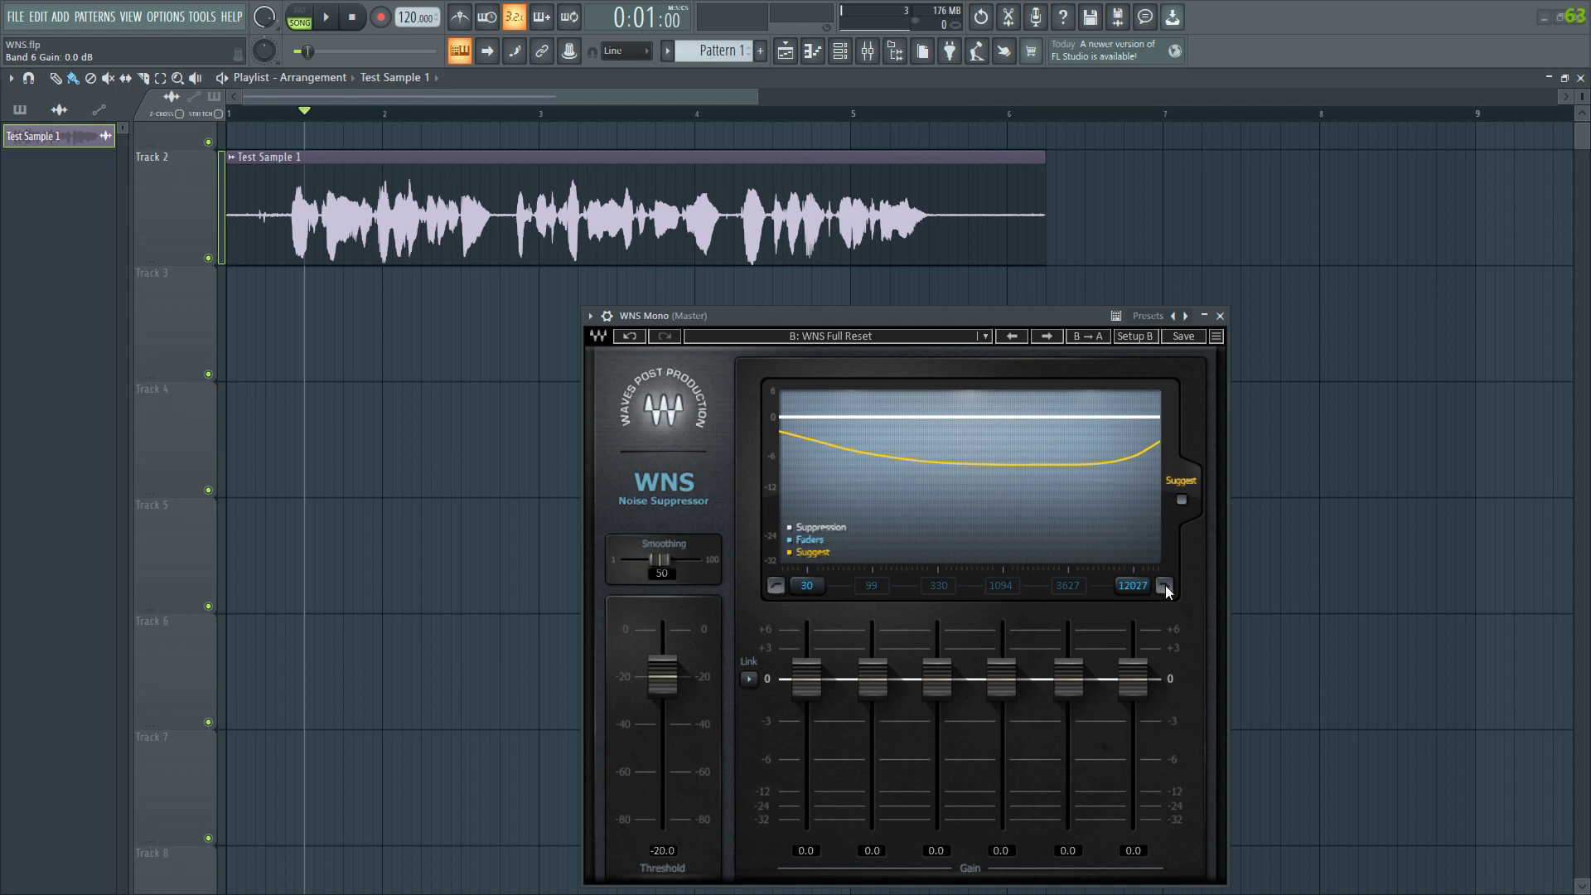
Step: Bring all six linked WNS band gains down together to -3.2 dB, keeping threshold at -20.0
scroll(750, 680, down, 1)
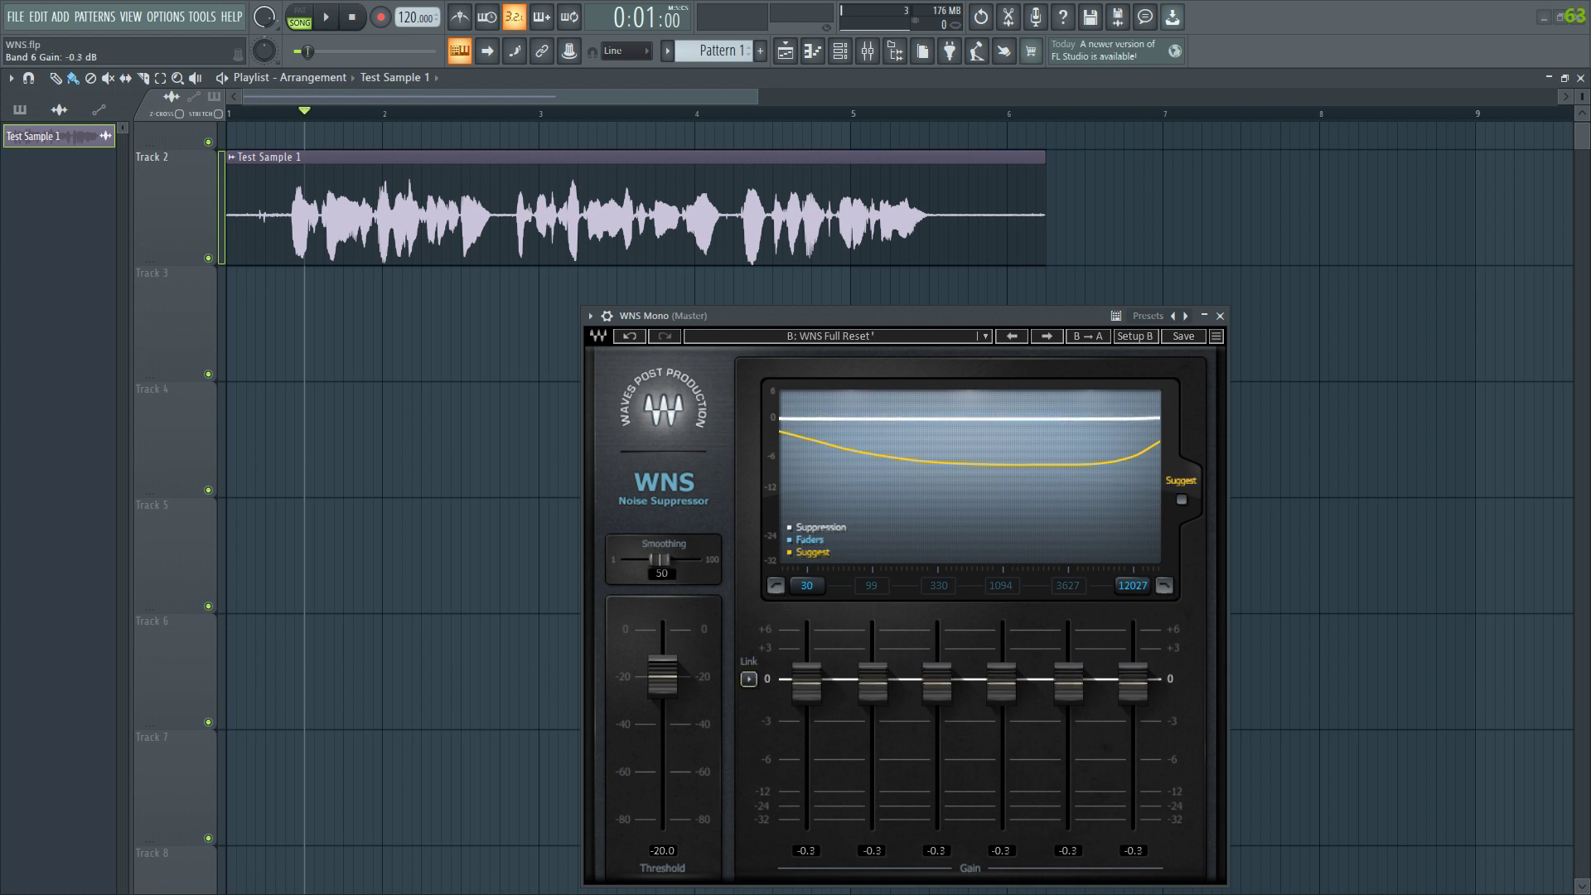
scroll(1133, 680, down, 3)
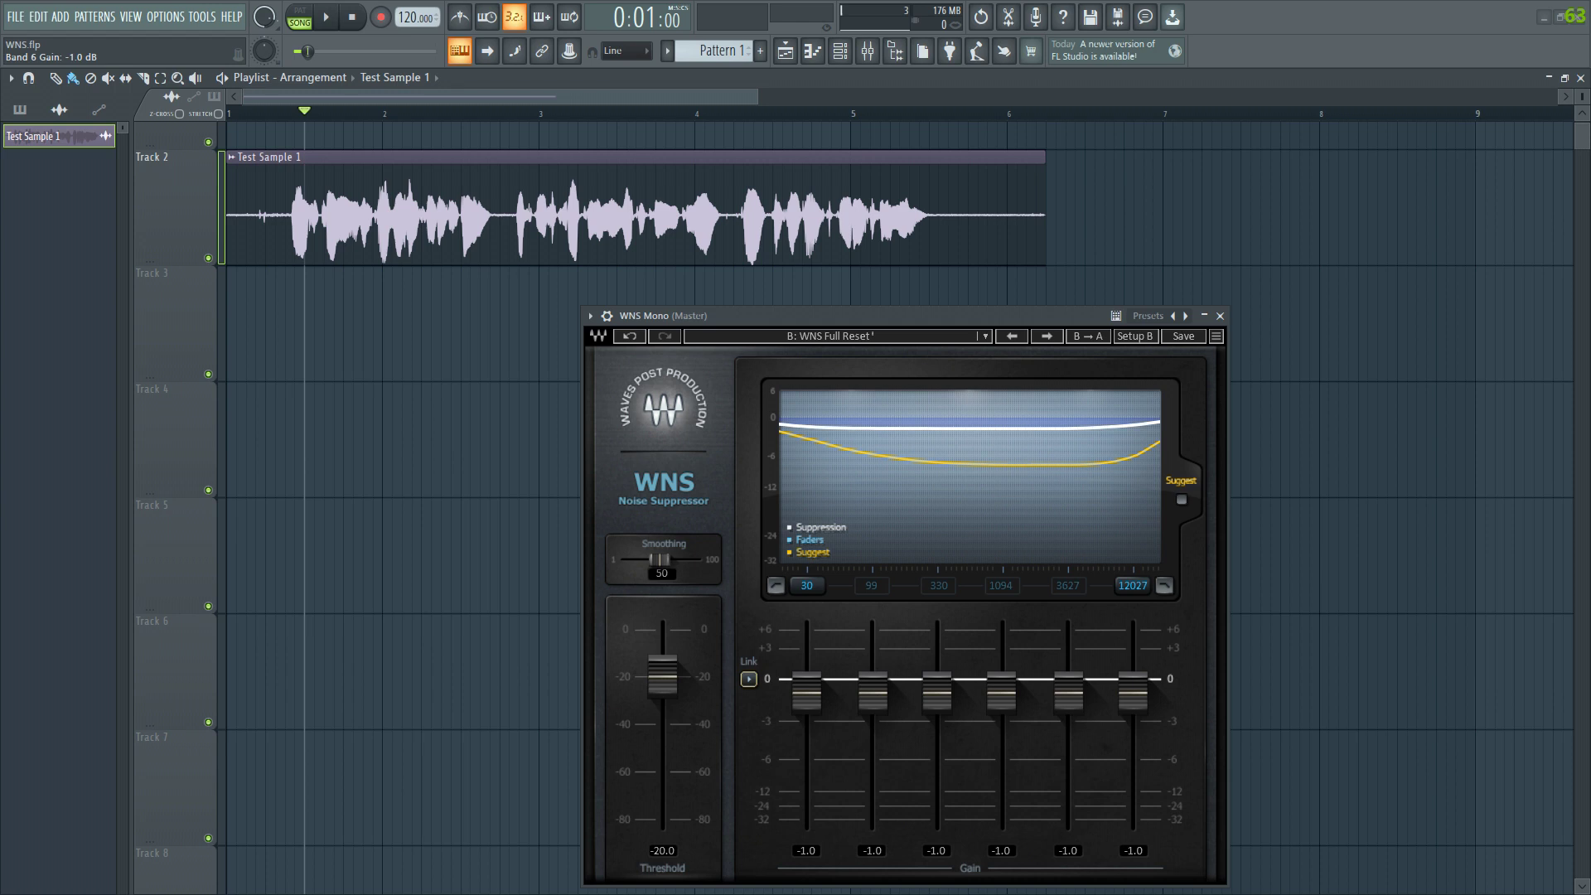
scroll(1133, 680, down, 10)
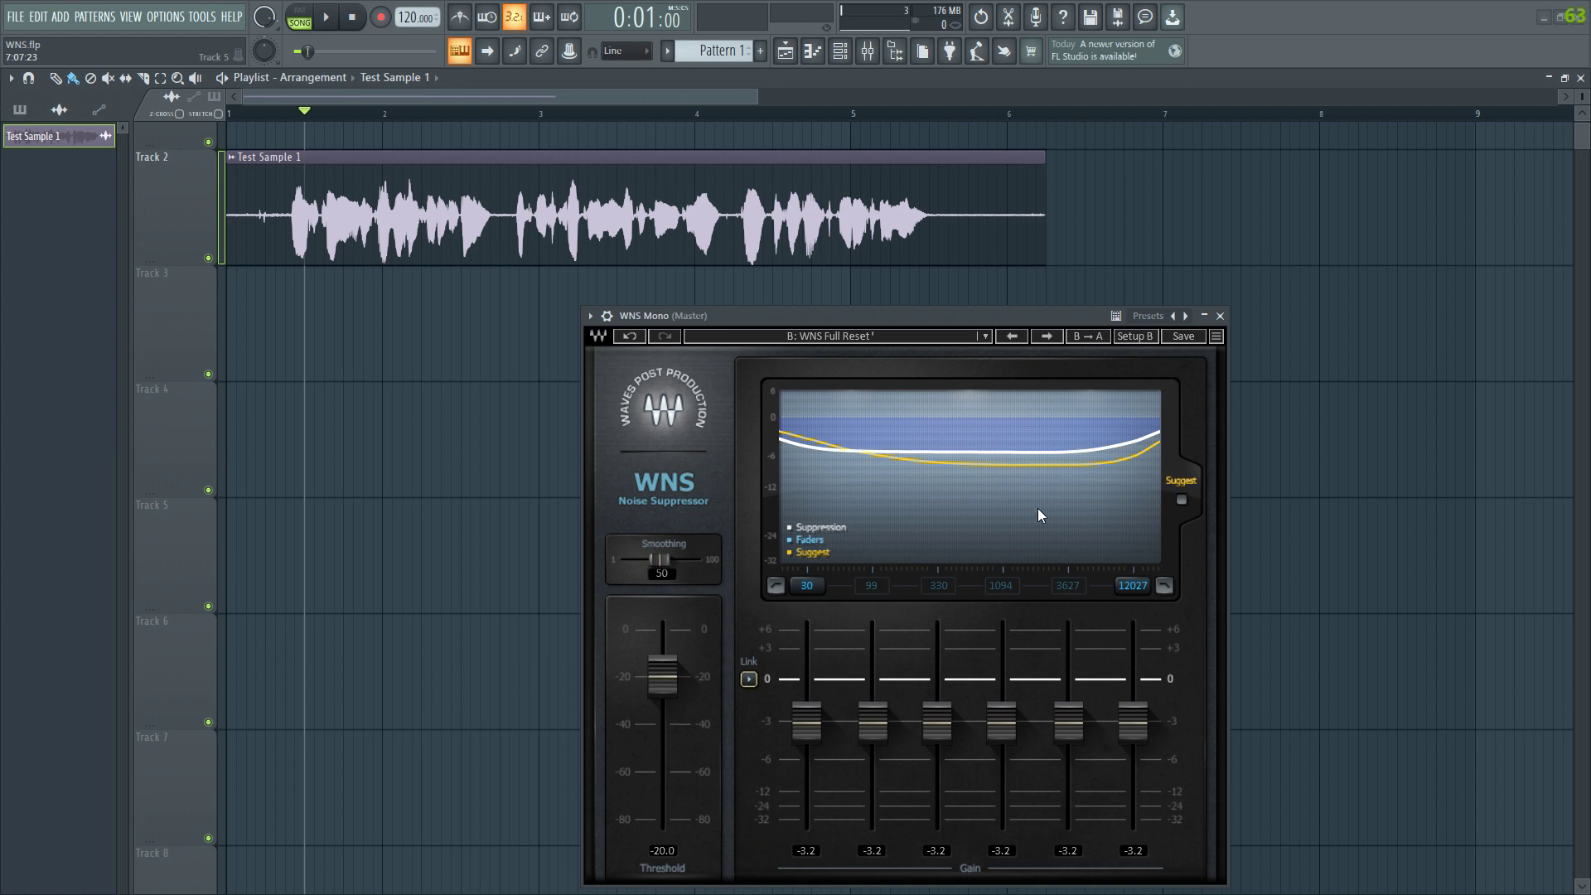
click(867, 338)
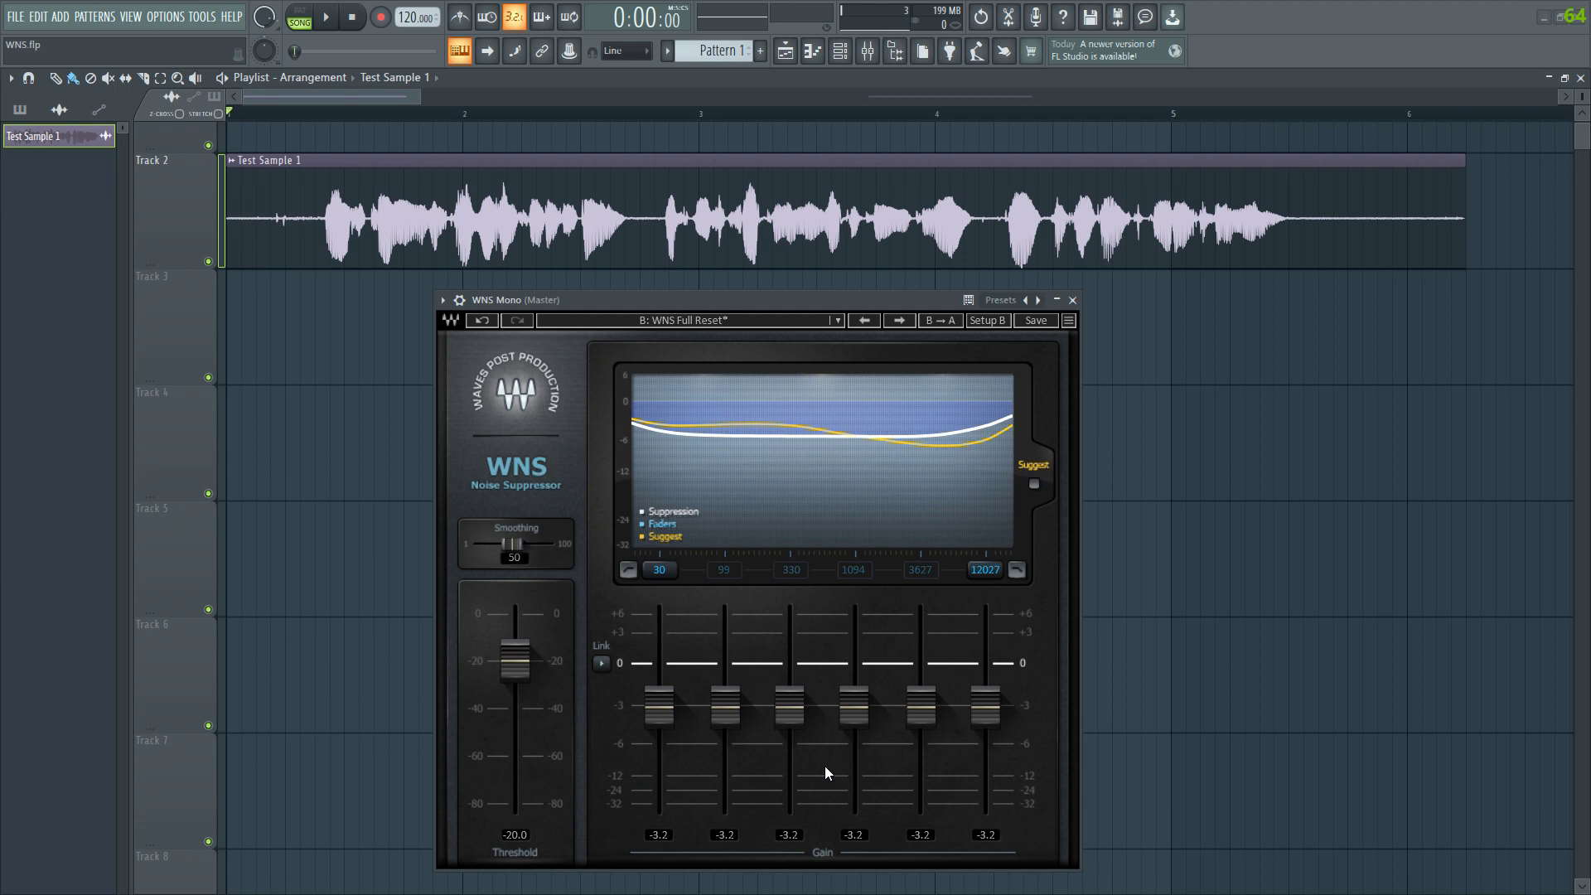
key(space)
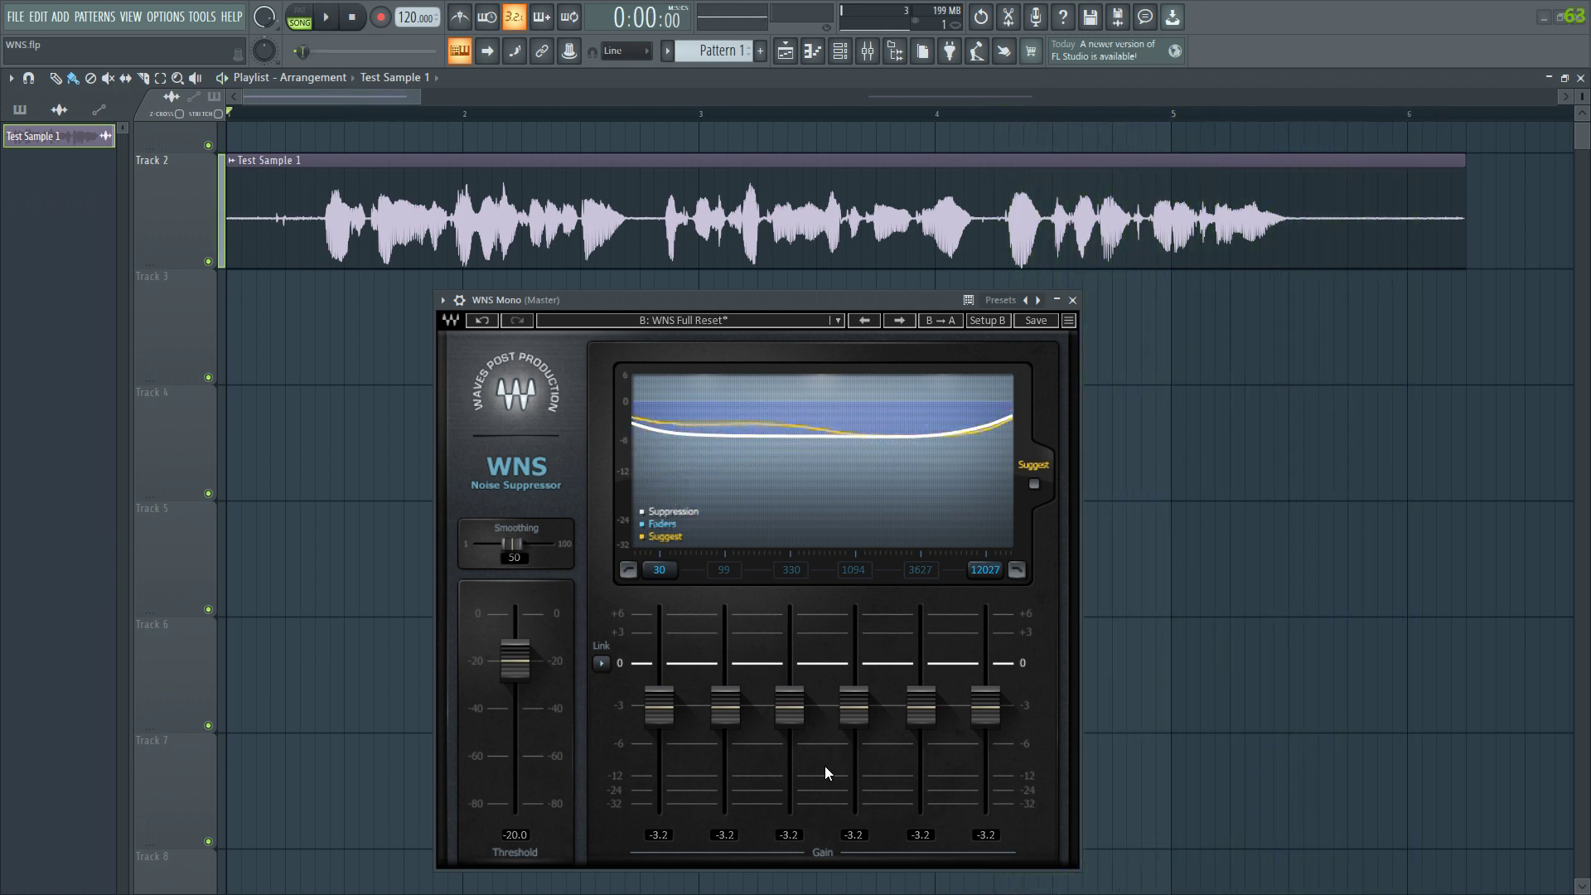
key(space)
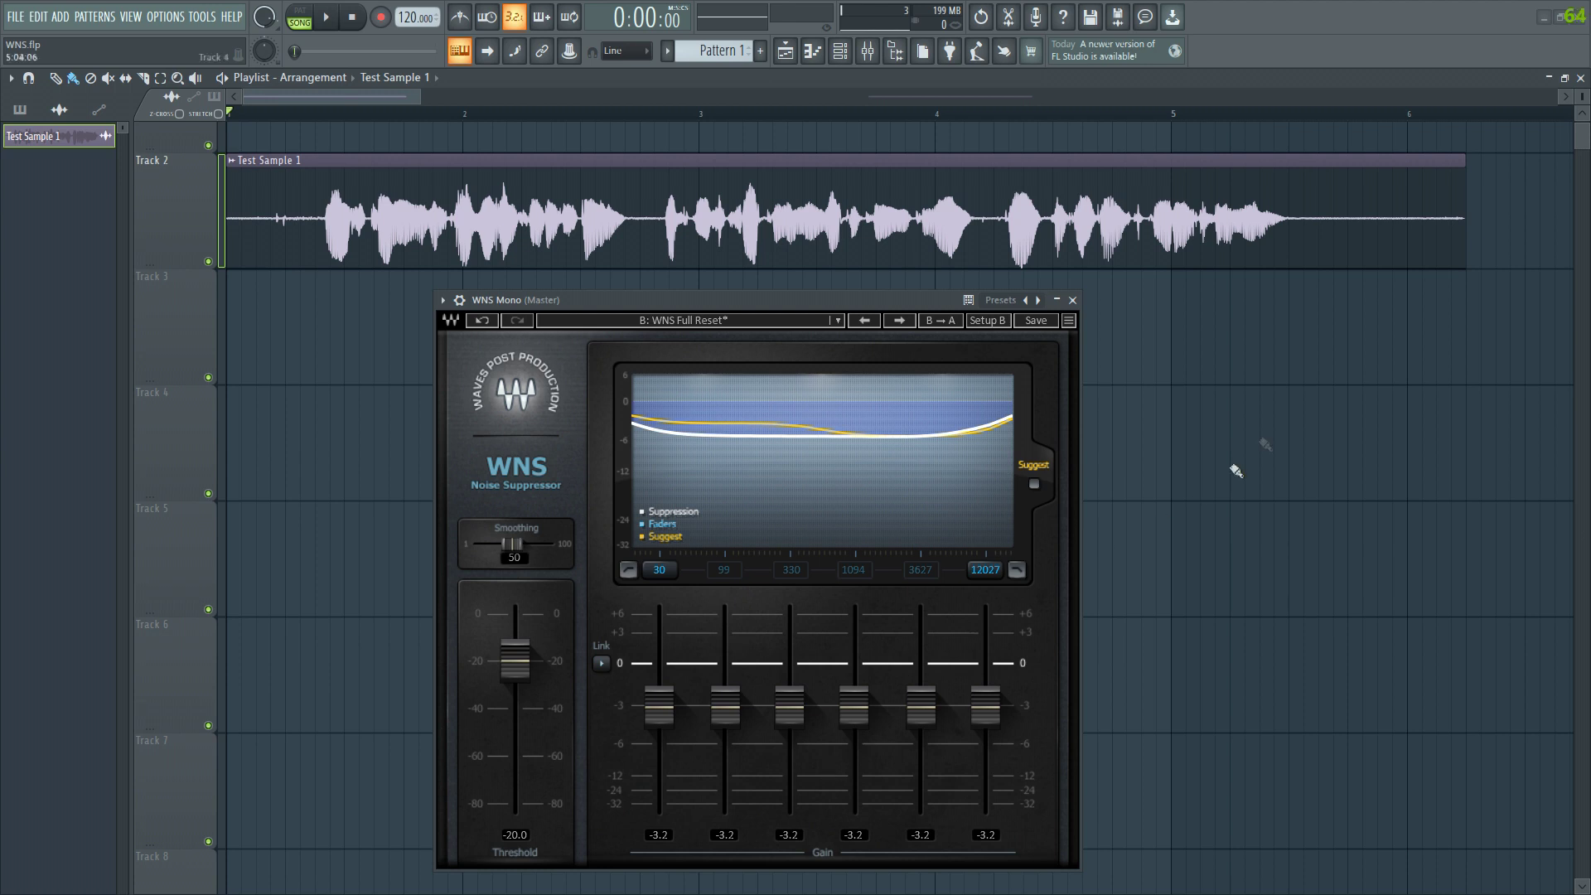
Step: Loop-play the end of the clip, keeping the current WNS preset
drag(1300, 126, 1406, 129)
key(space)
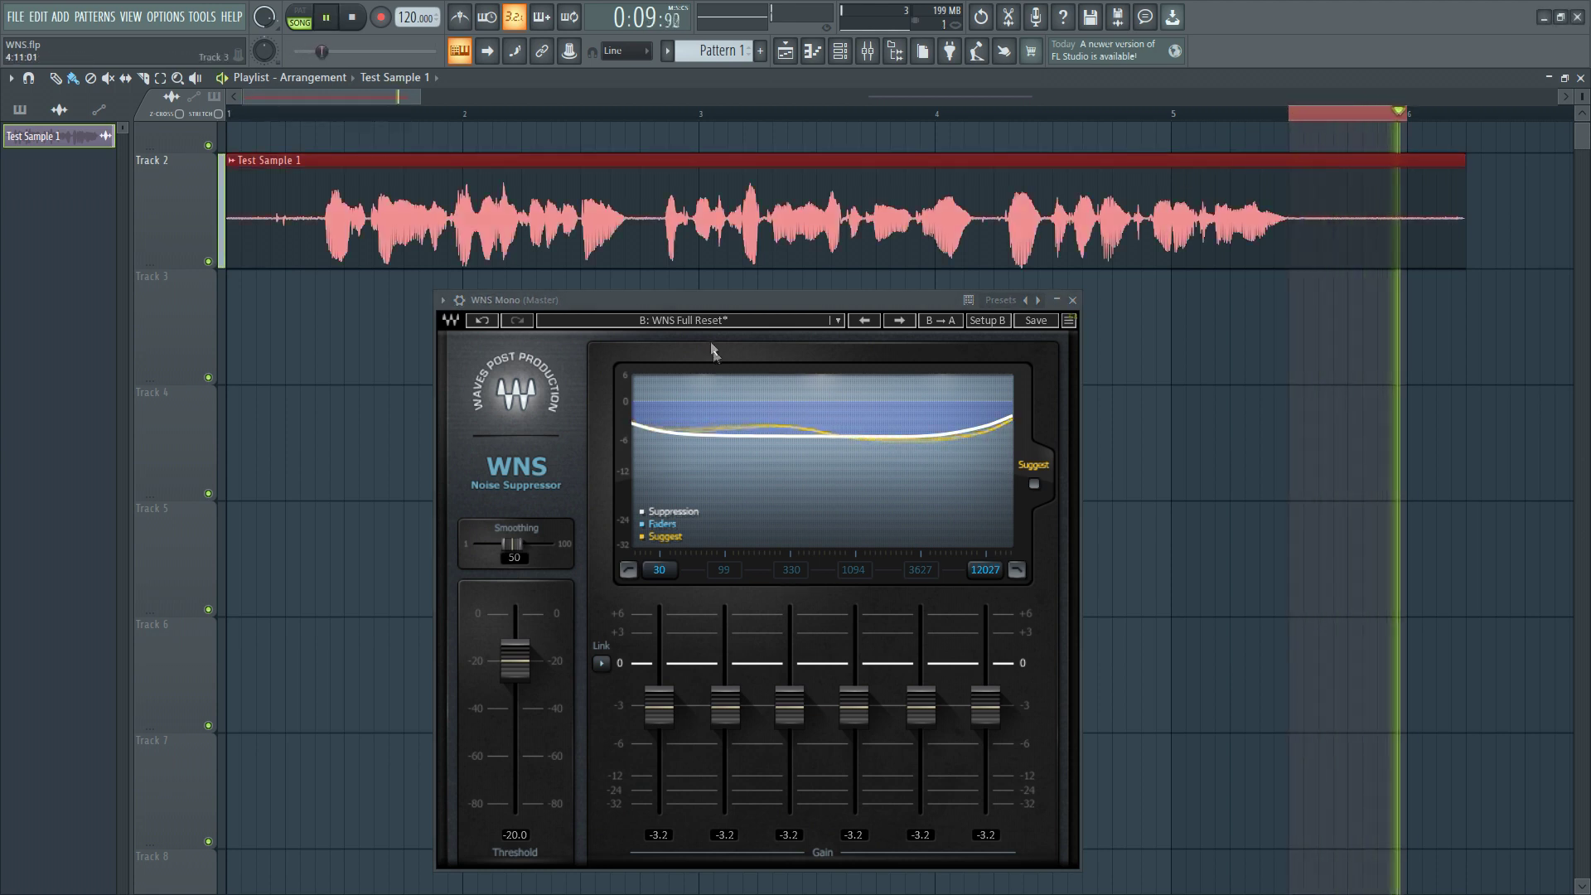
click(699, 317)
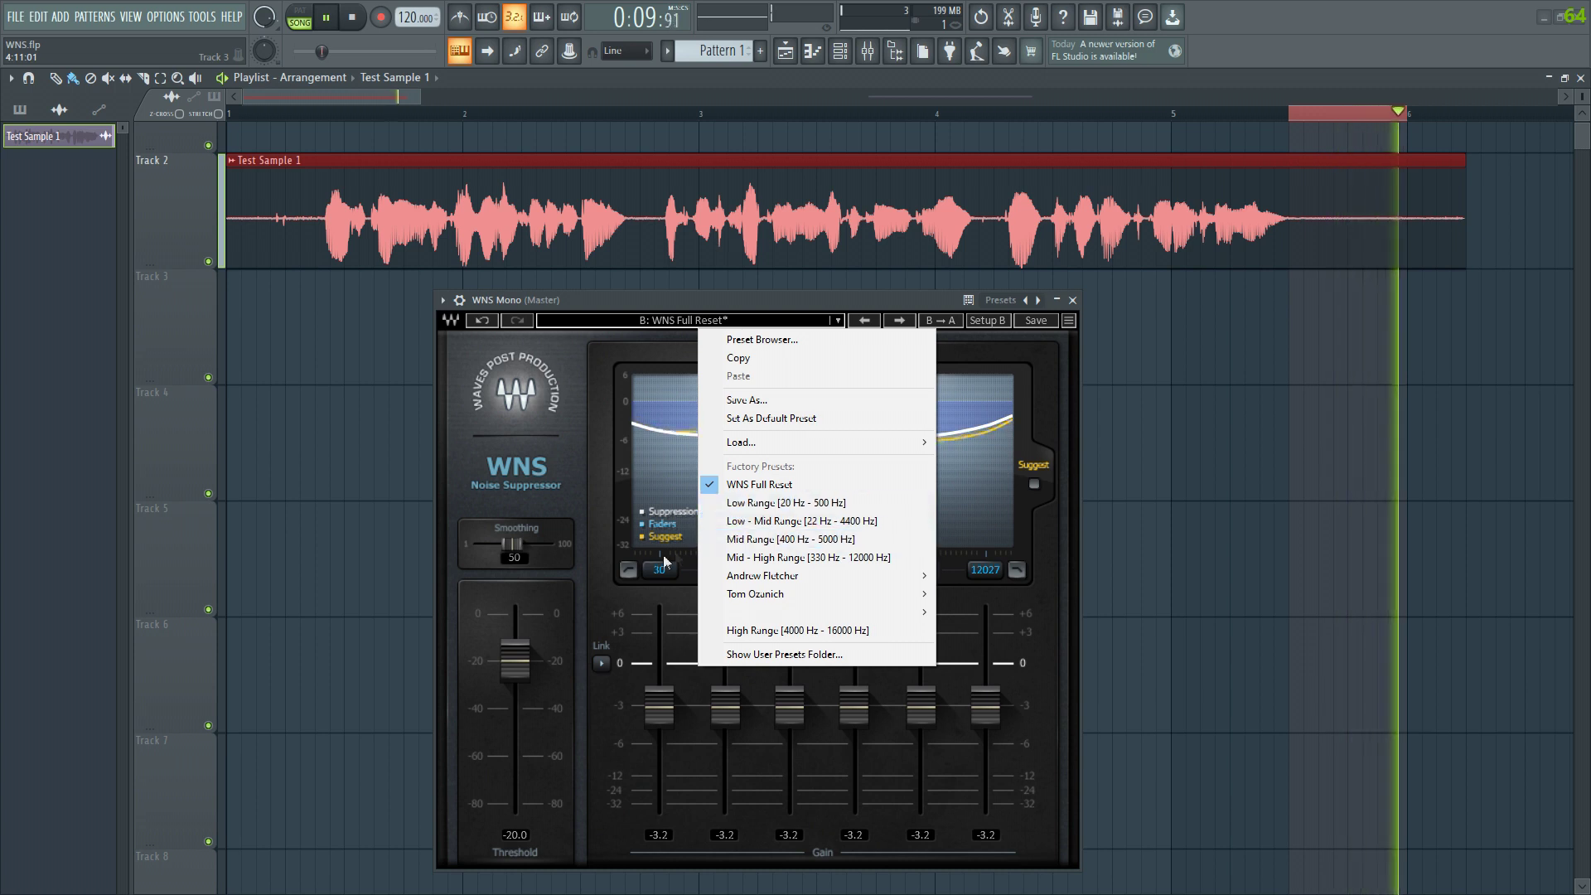
click(553, 572)
Step: Set WNS threshold to 0 dB, pull all six band gains to about -31 dB, then load Low Range
drag(515, 660, 515, 613)
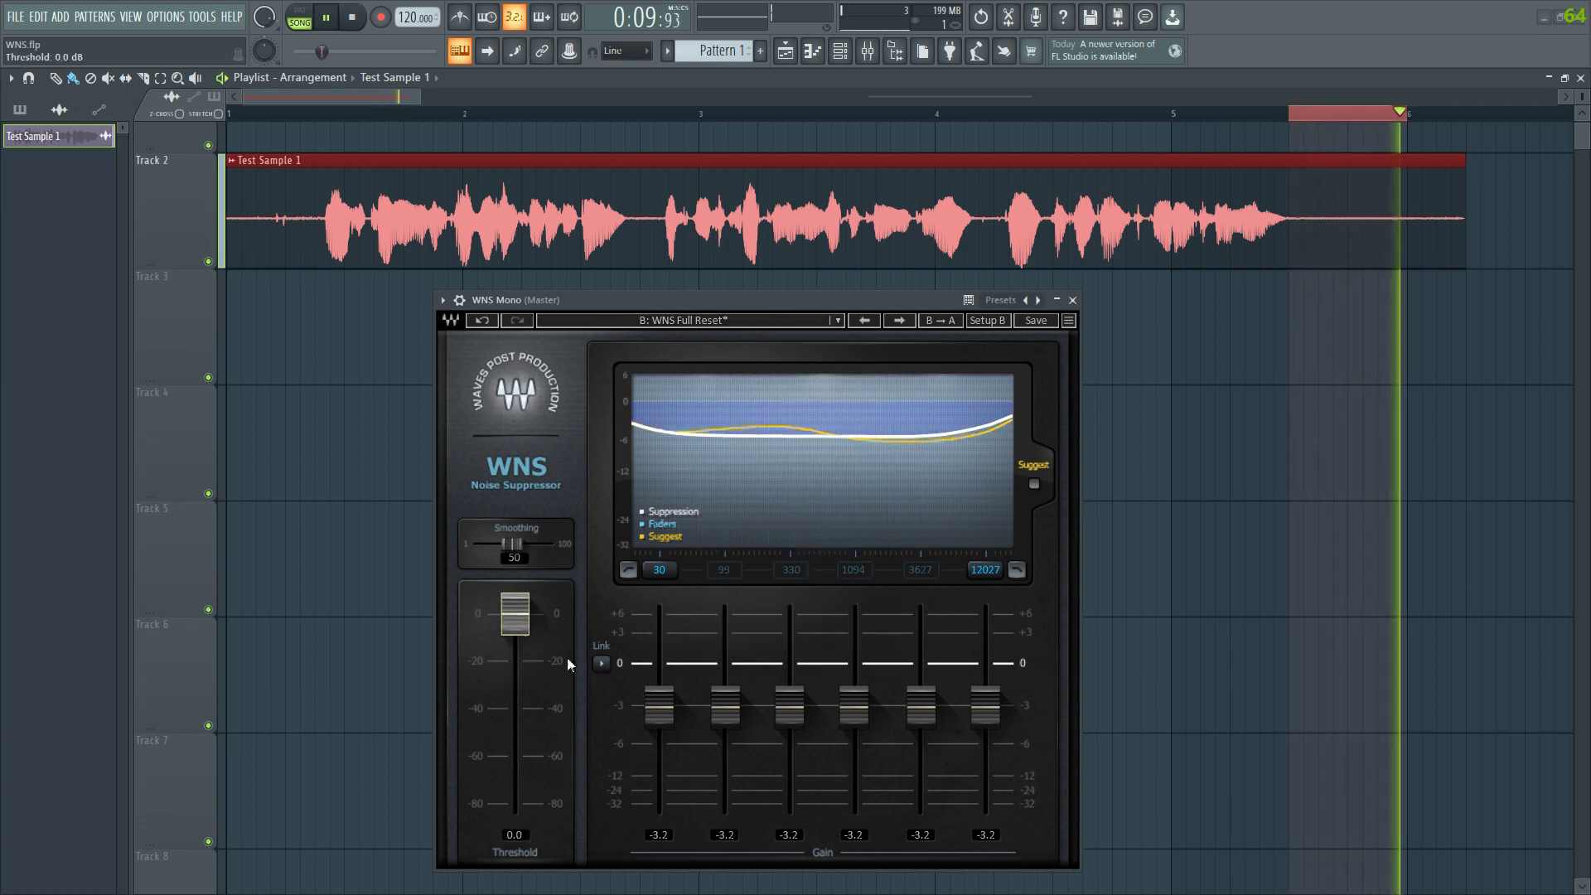
drag(659, 706, 659, 800)
drag(725, 707, 734, 779)
drag(789, 707, 789, 800)
drag(854, 707, 854, 800)
drag(921, 707, 920, 799)
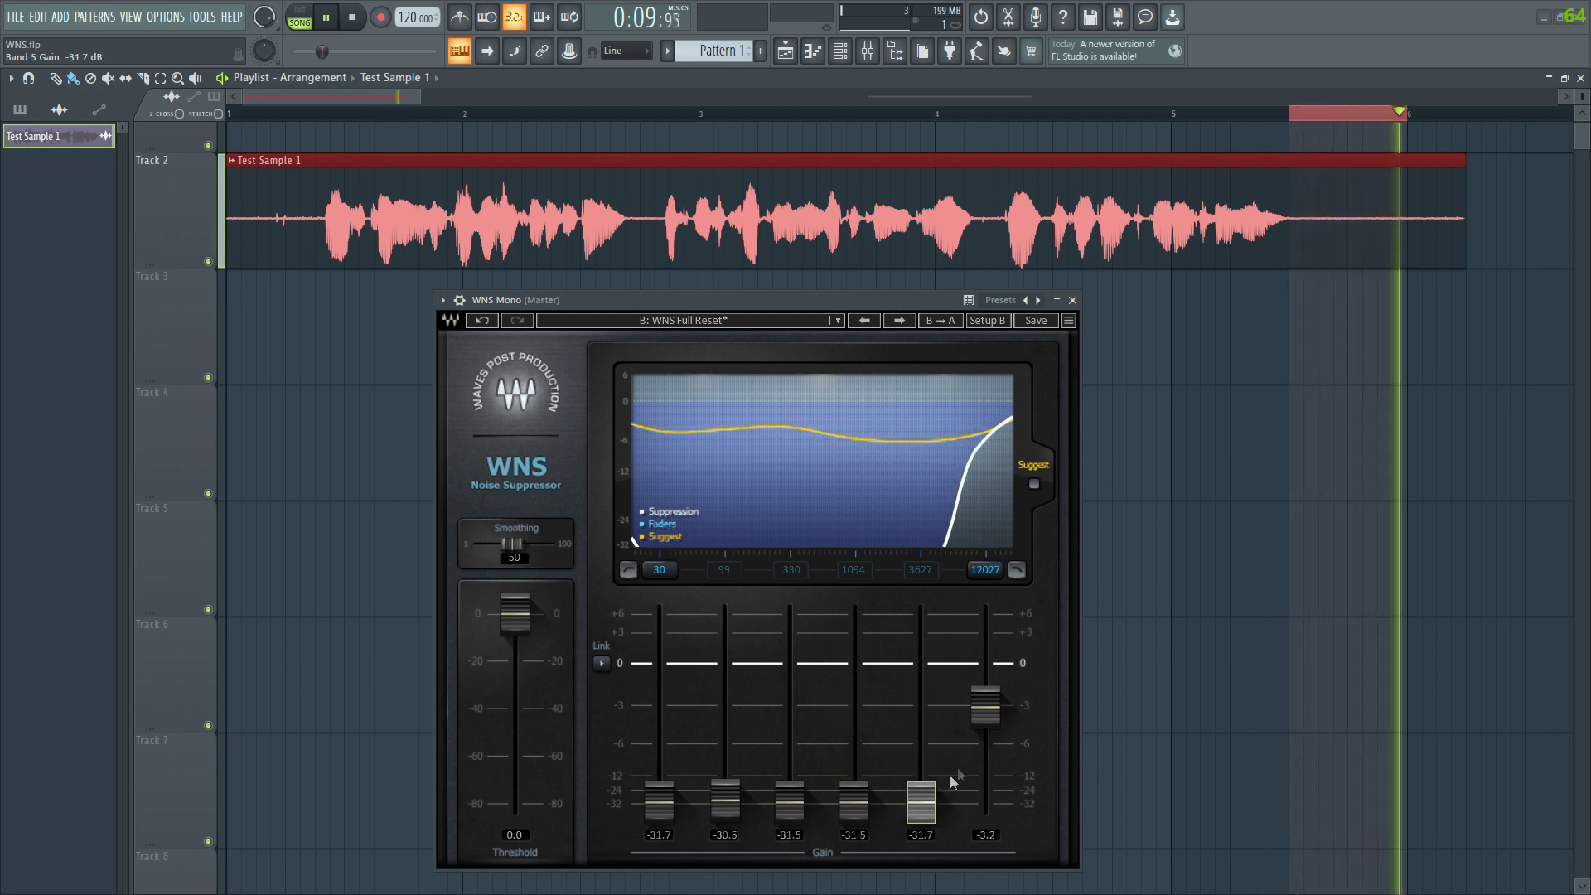
drag(985, 707, 985, 800)
click(756, 320)
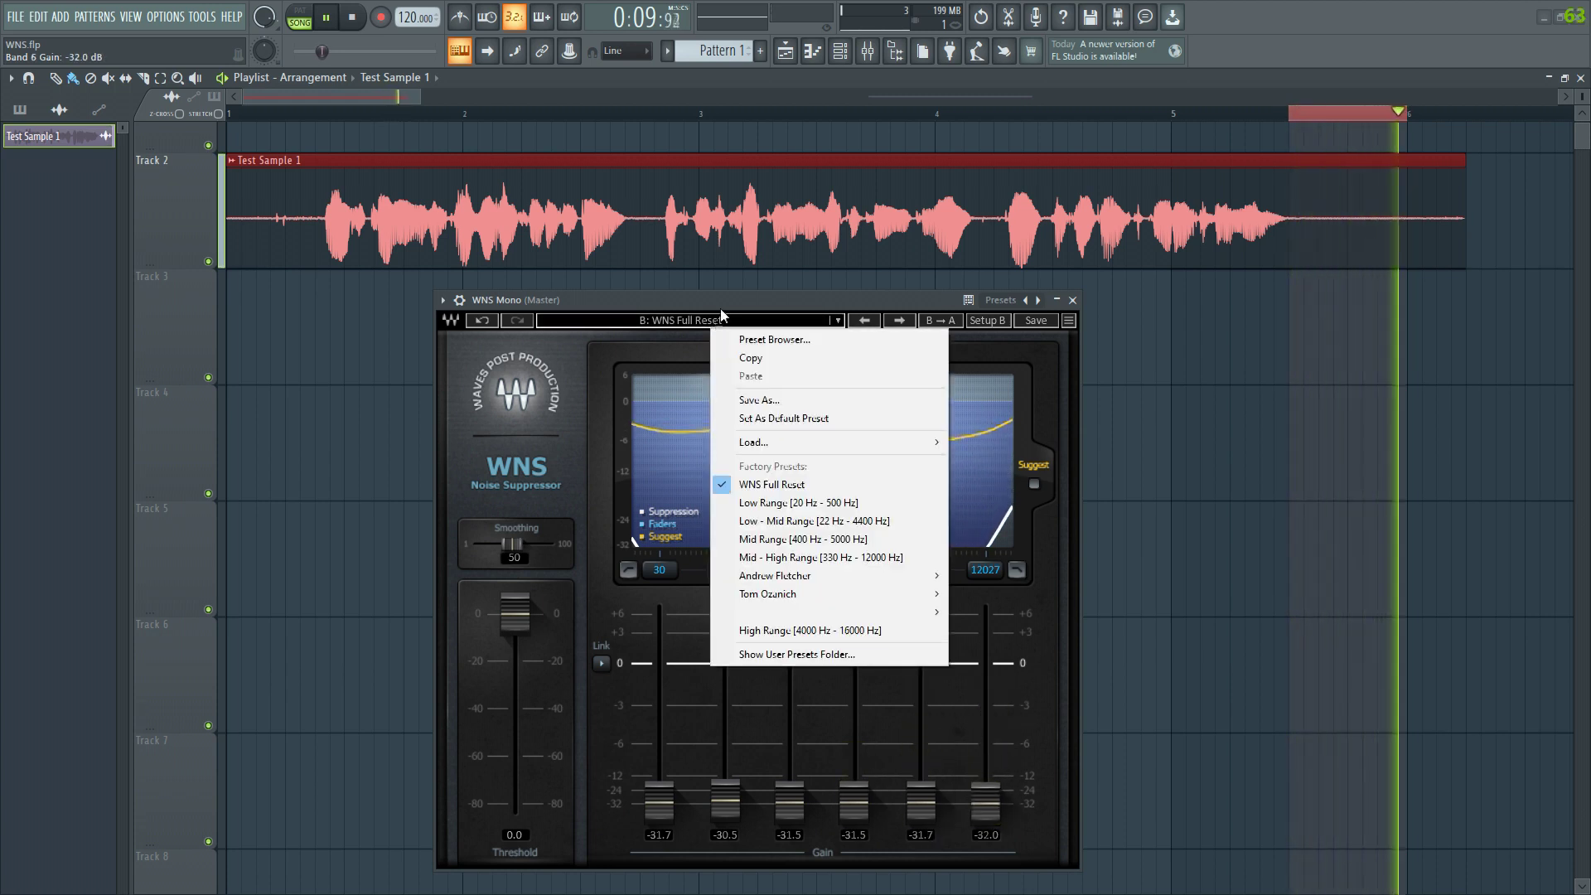
click(811, 503)
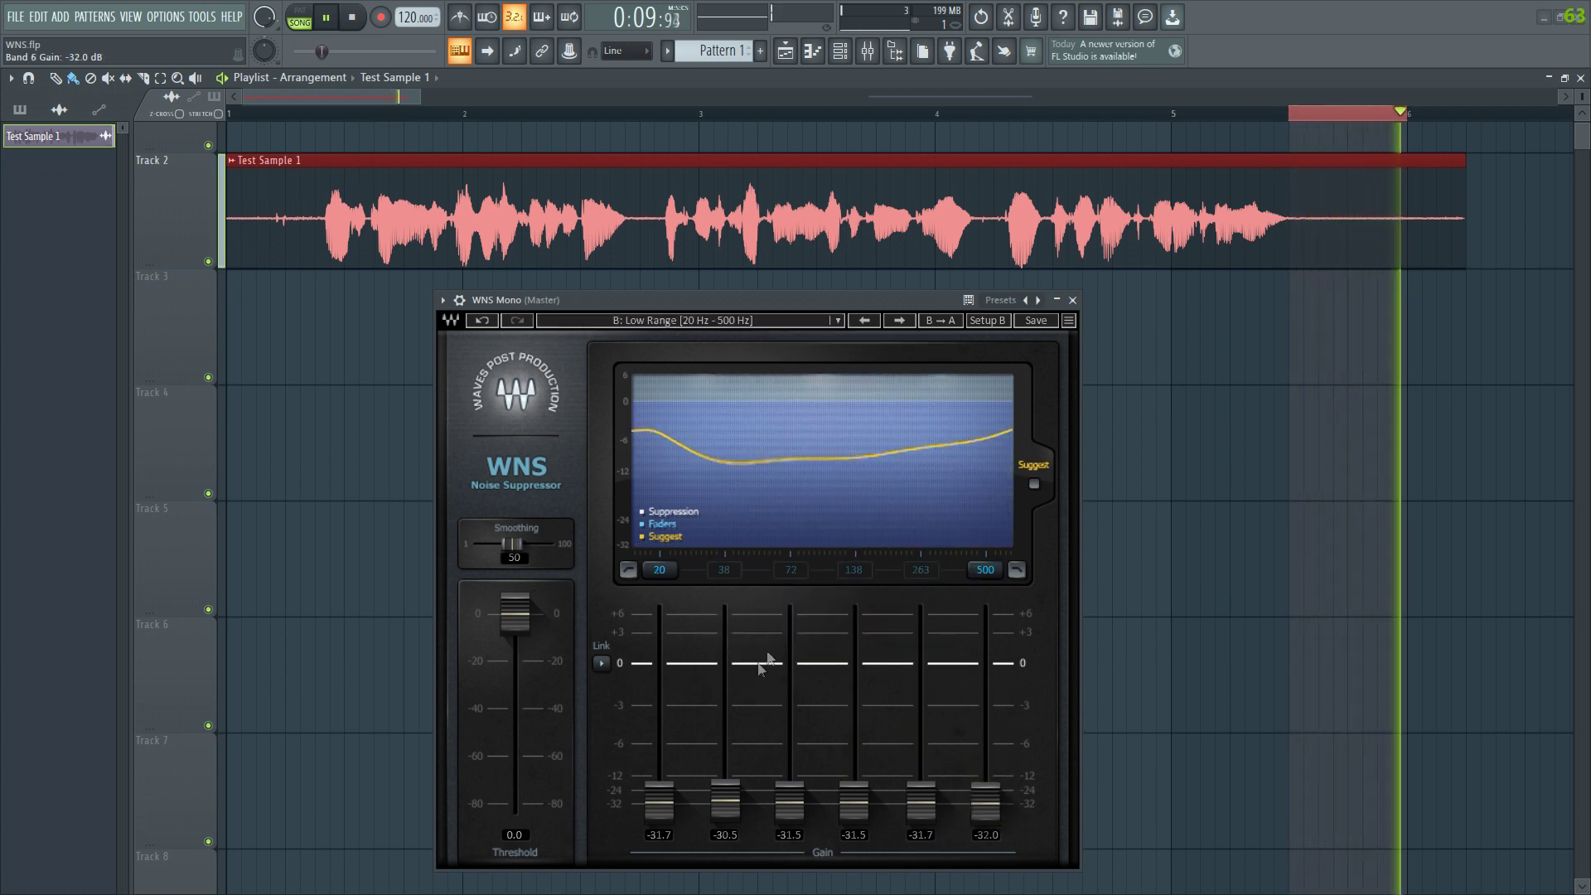
Step: Step to the Low - Mid Range (22–4400 Hz) preset, restore band 1 to 0 dB, move the lowest band to 62 Hz
click(895, 323)
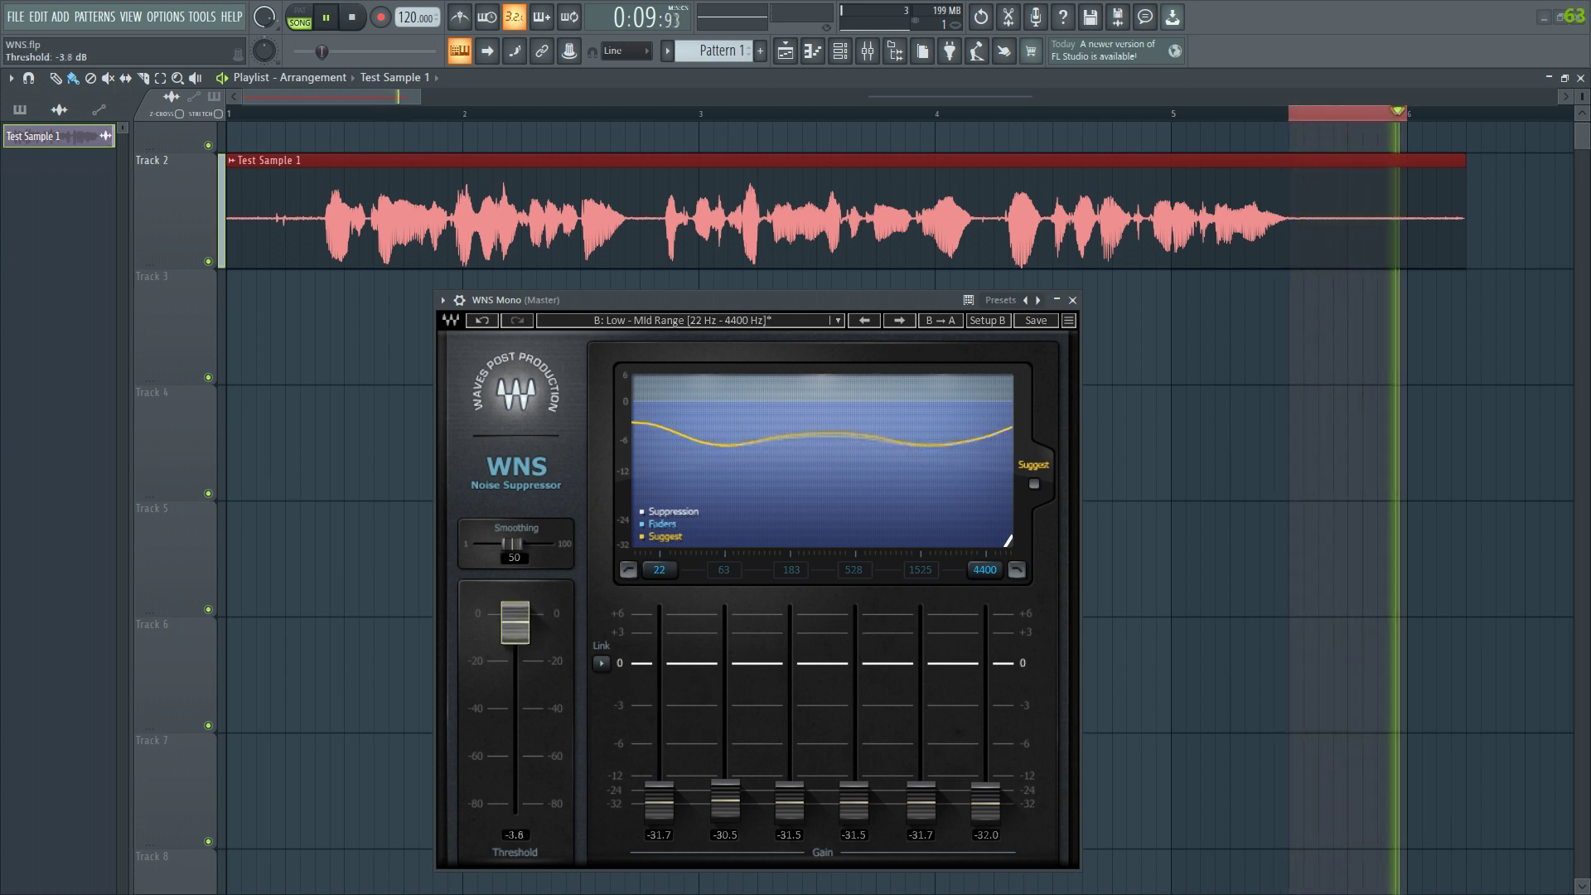
drag(674, 817, 659, 663)
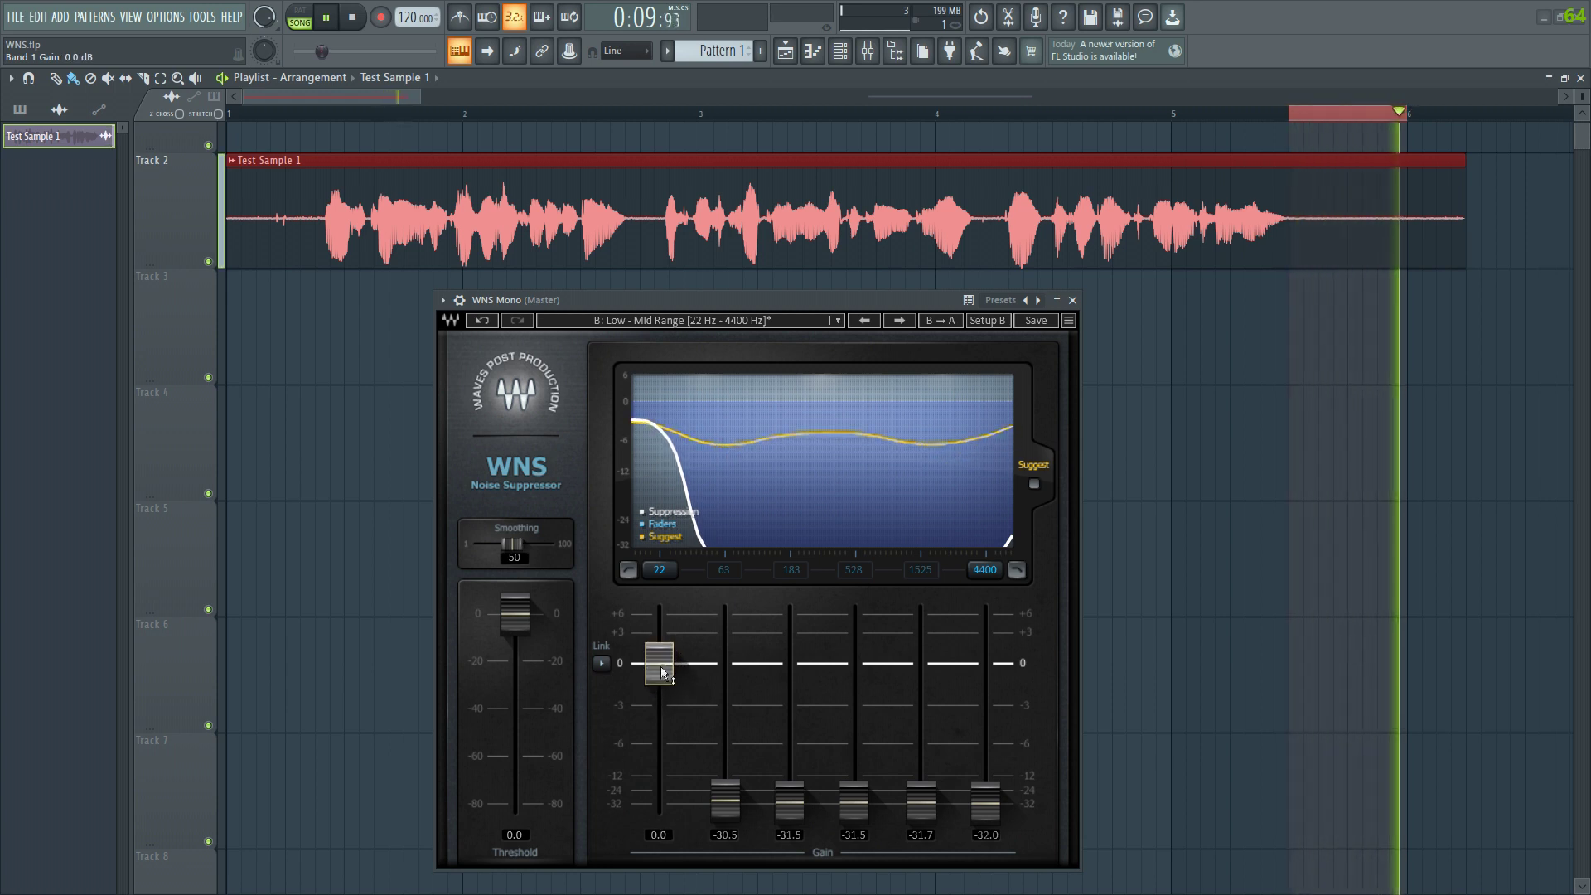
drag(667, 573, 667, 552)
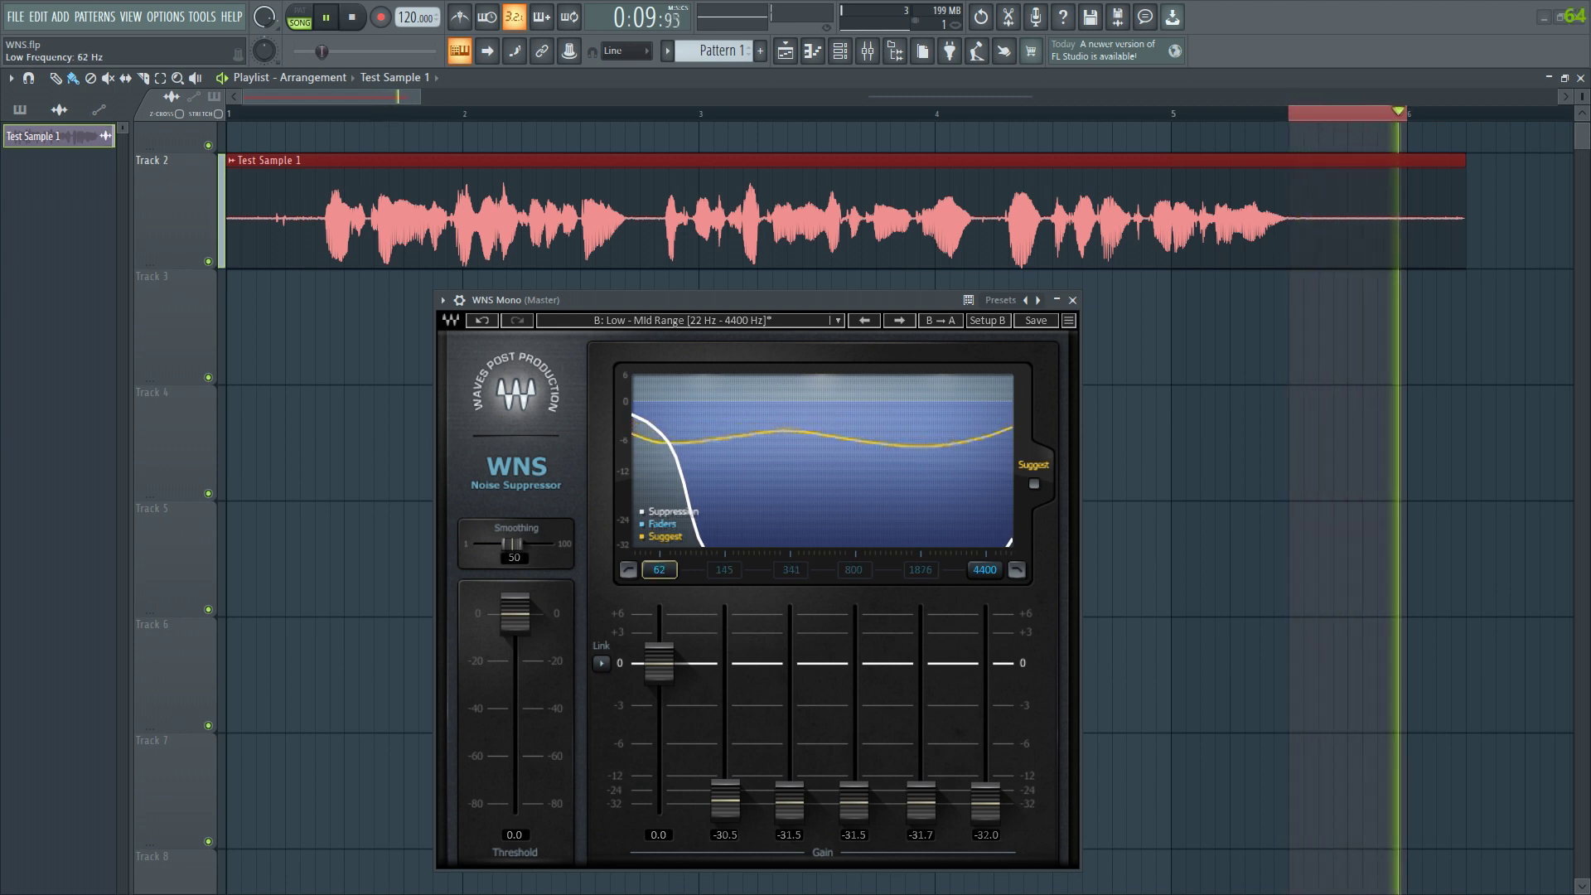
Step: Enable the WNS high-pass and set bands 2–6 to 0.1, -10, -4.8, -8.5 and -21.2 dB
click(628, 571)
drag(725, 801, 728, 667)
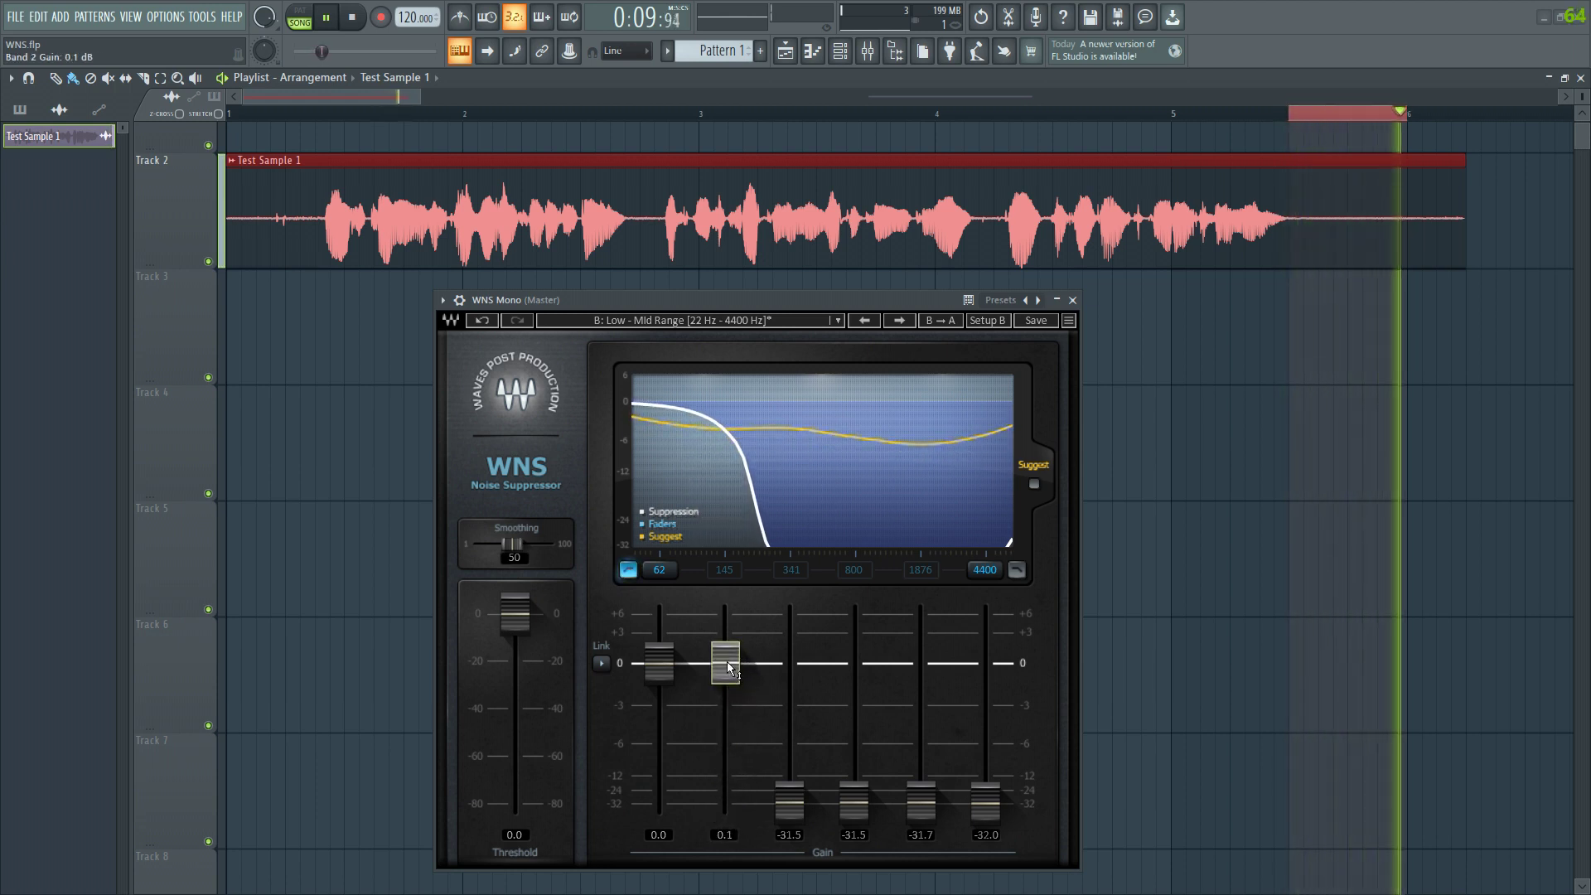
drag(789, 808, 789, 769)
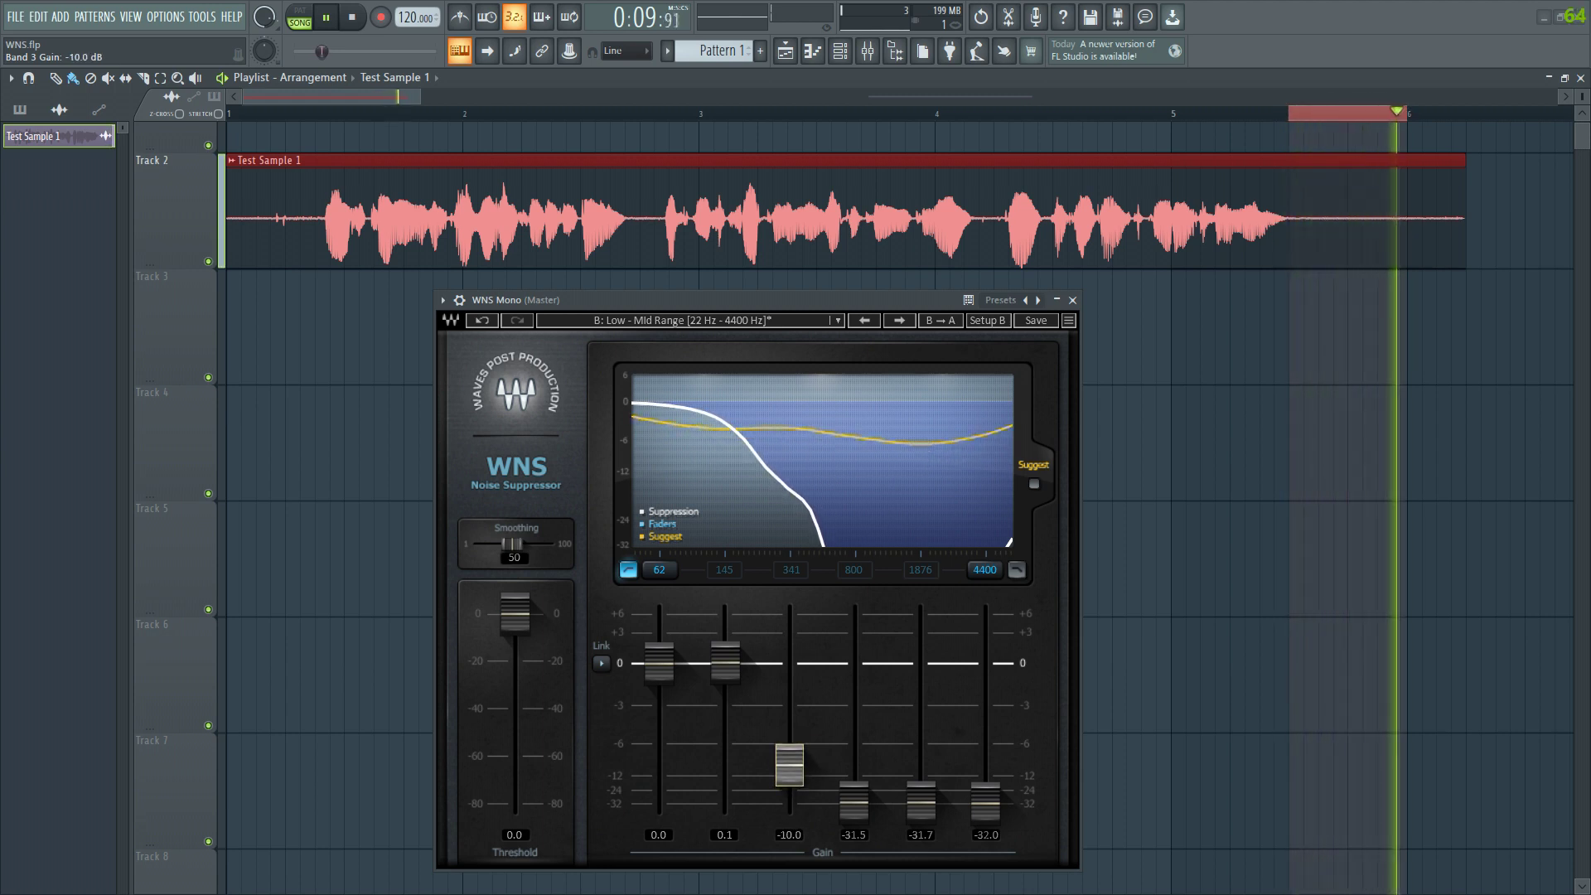
drag(862, 819, 854, 728)
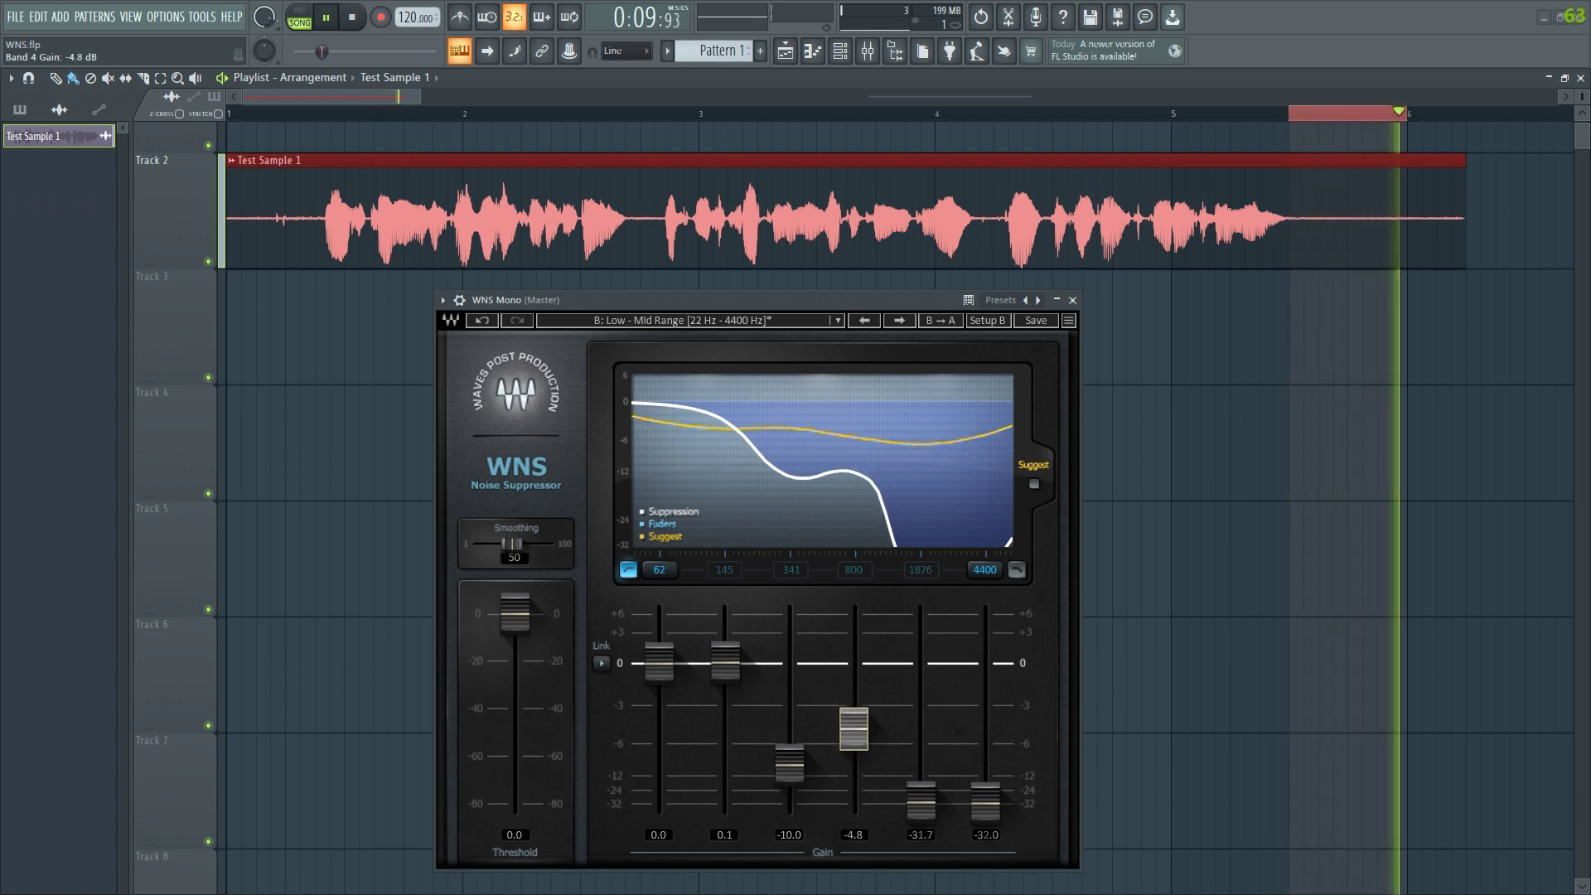
drag(922, 808, 921, 756)
mouse_move(994, 797)
mouse_down()
mouse_move(994, 692)
mouse_move(994, 769)
mouse_up()
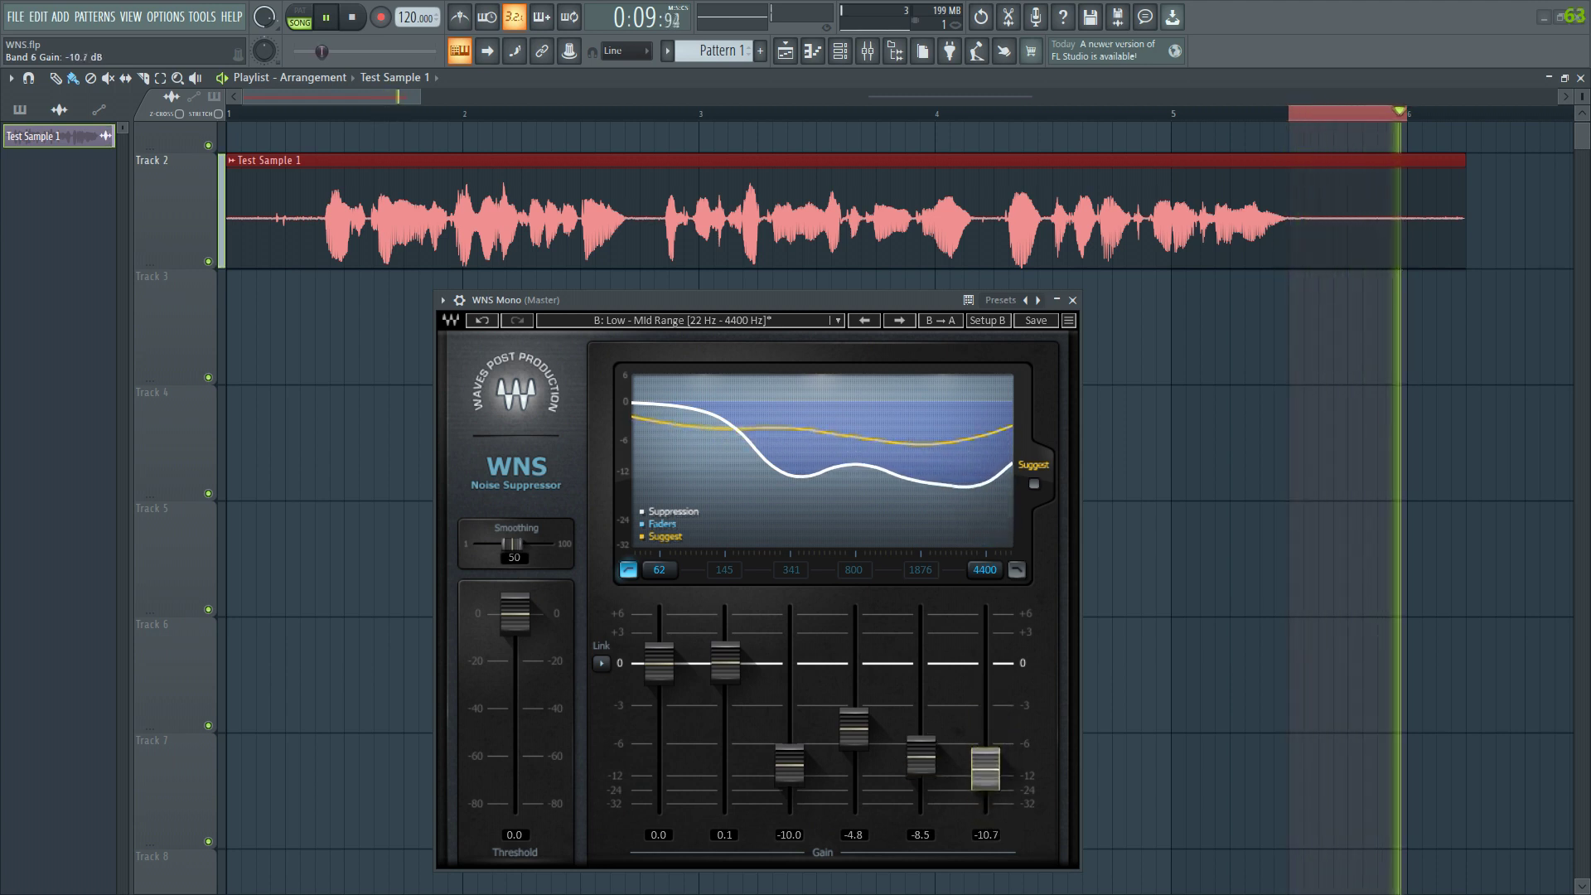
drag(994, 769, 994, 786)
Step: Lower the WNS threshold to -34.5 dB and stop the looping playback
drag(514, 613, 515, 696)
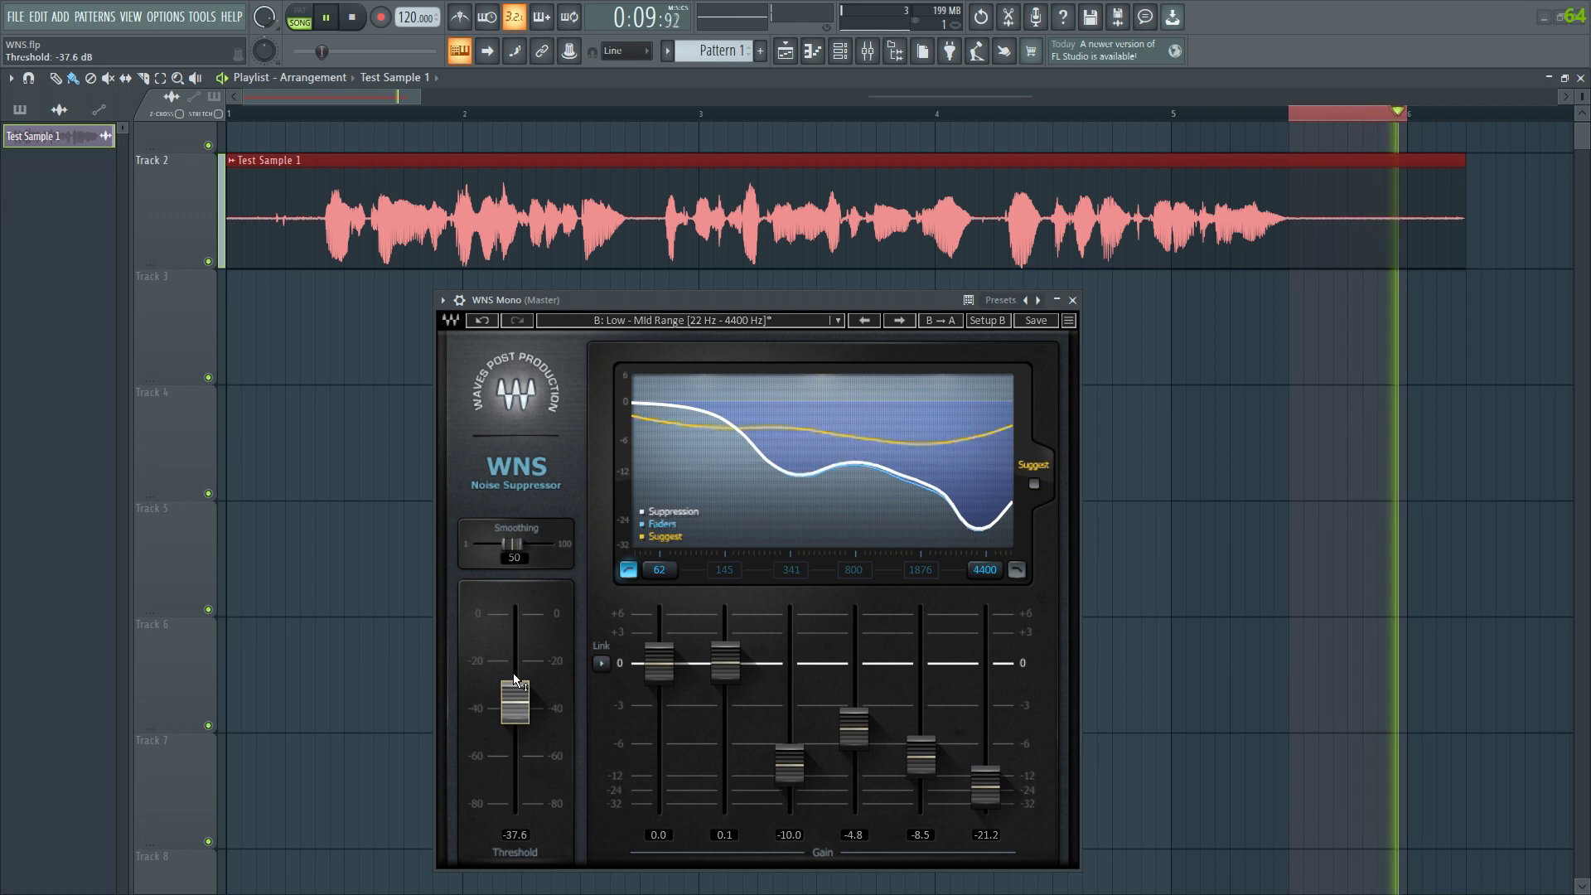
drag(514, 675, 515, 695)
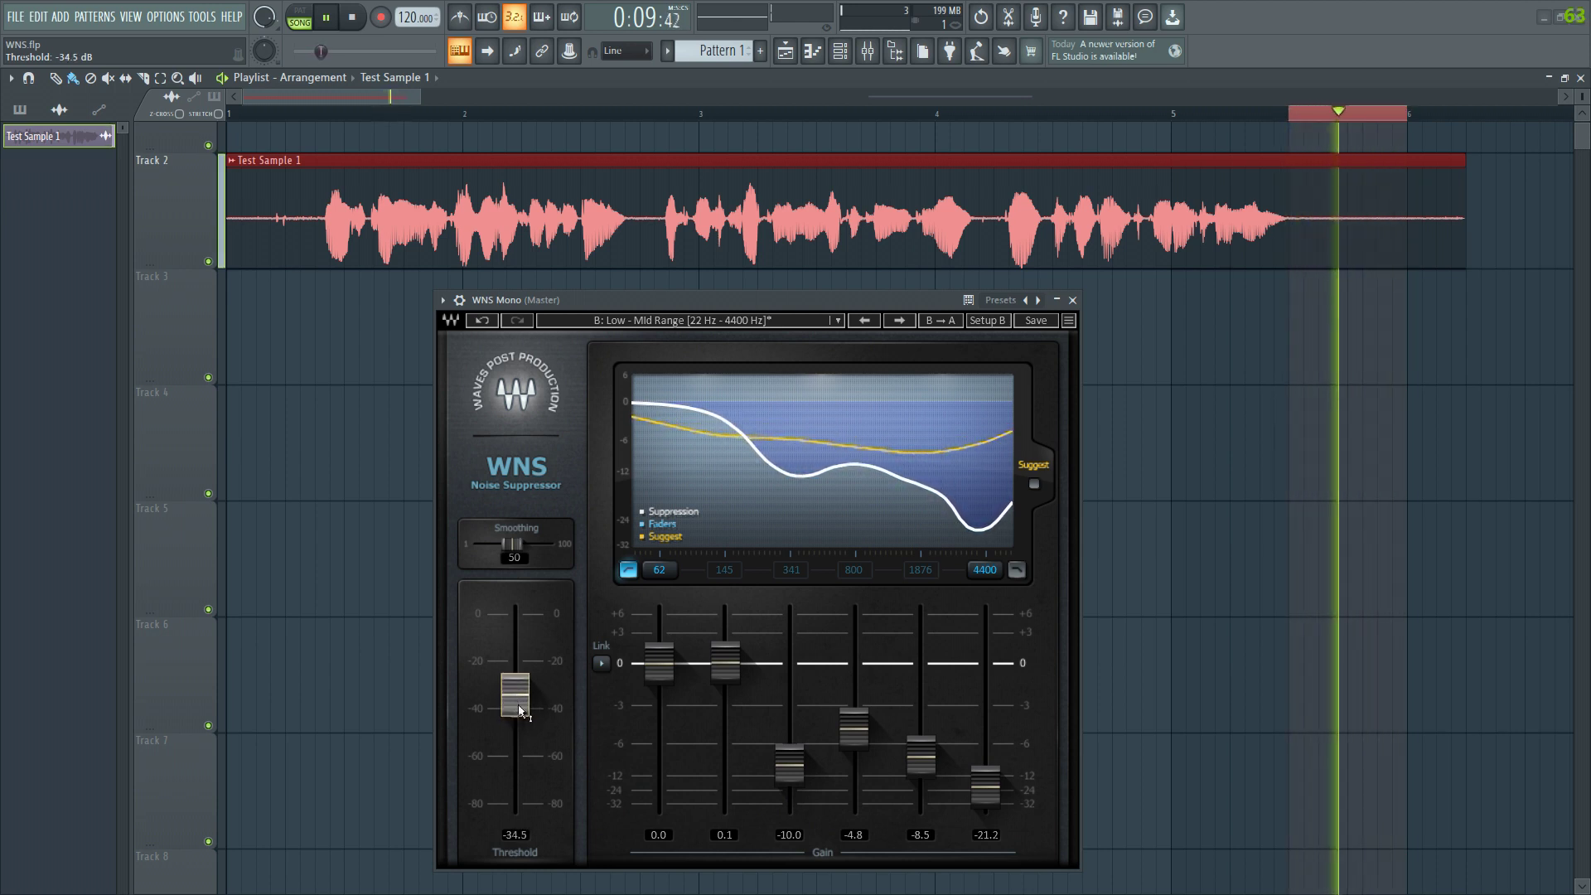
click(355, 24)
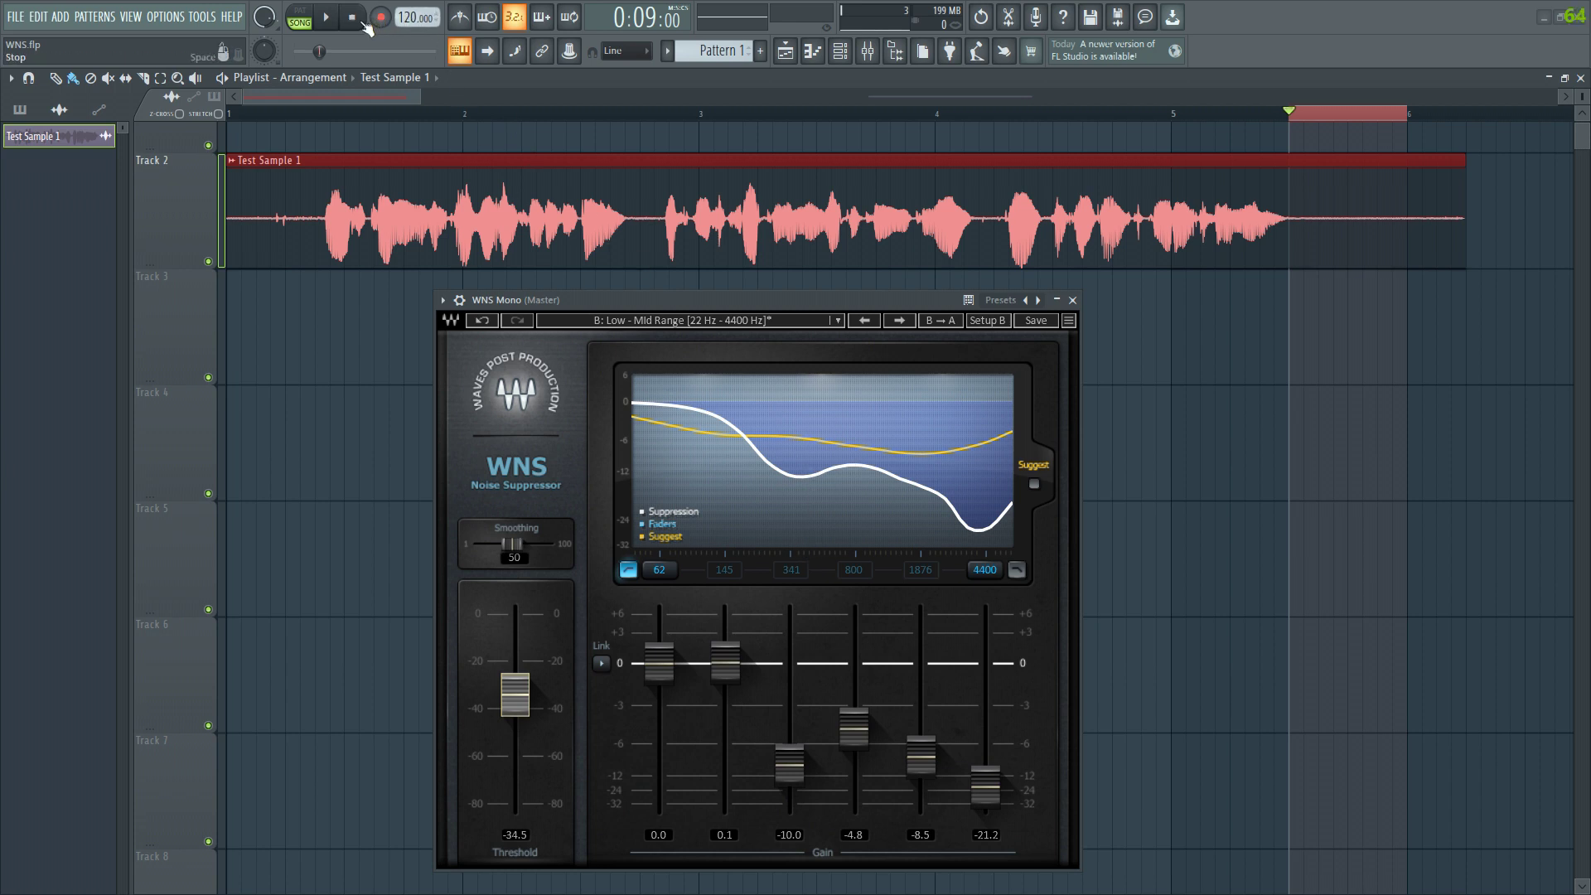
Step: Clear the loop selection, play the whole clip from the start, stop, and nudge band 6 to -21.6 dB
click(248, 121)
key(space)
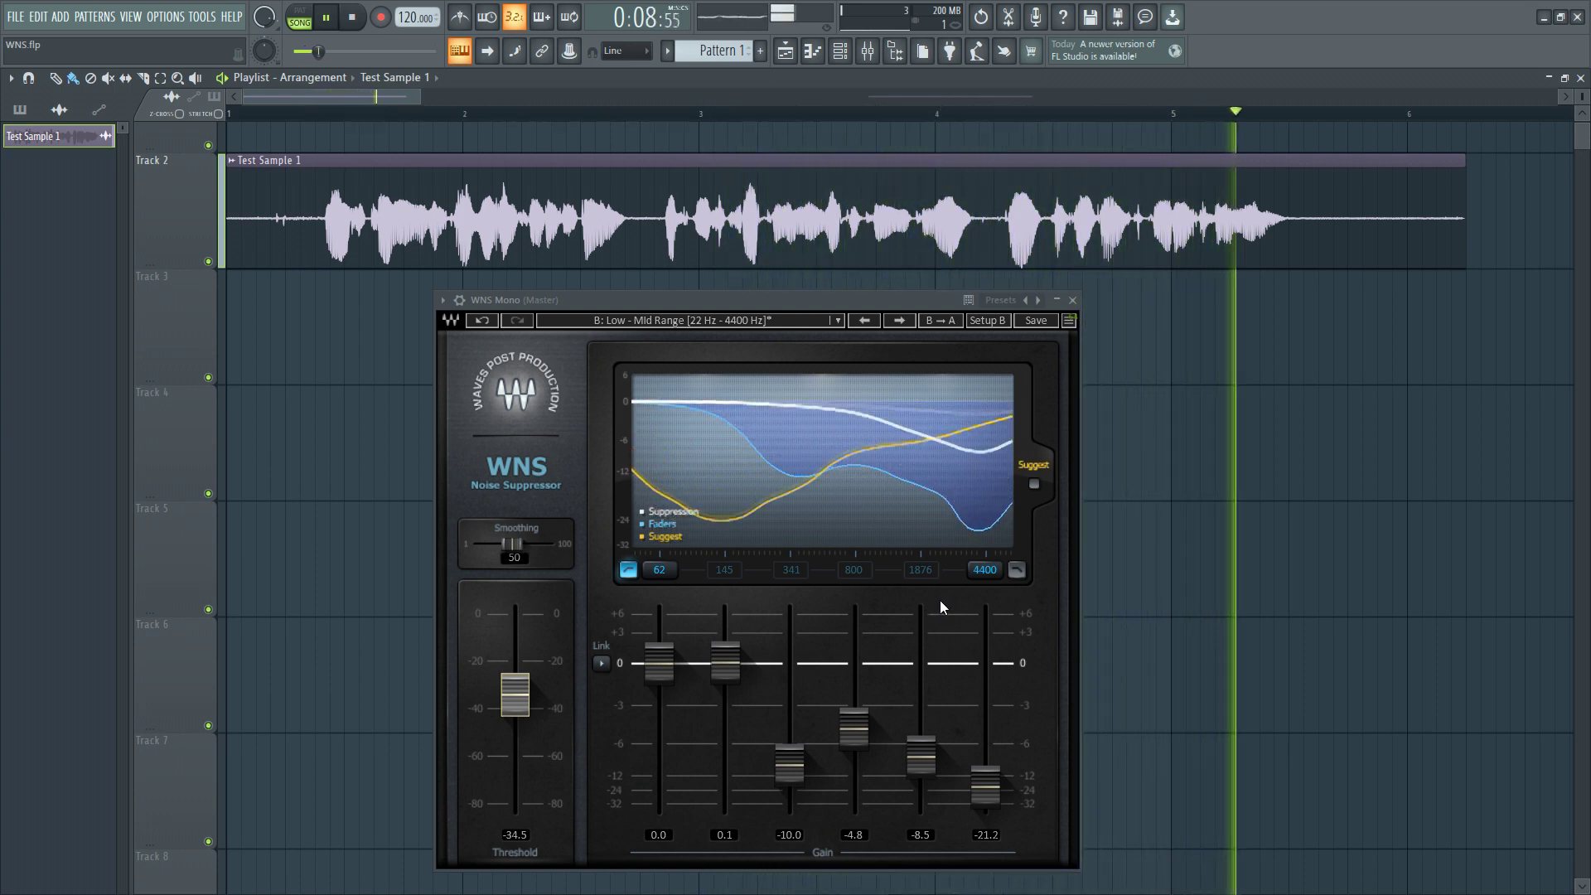
key(space)
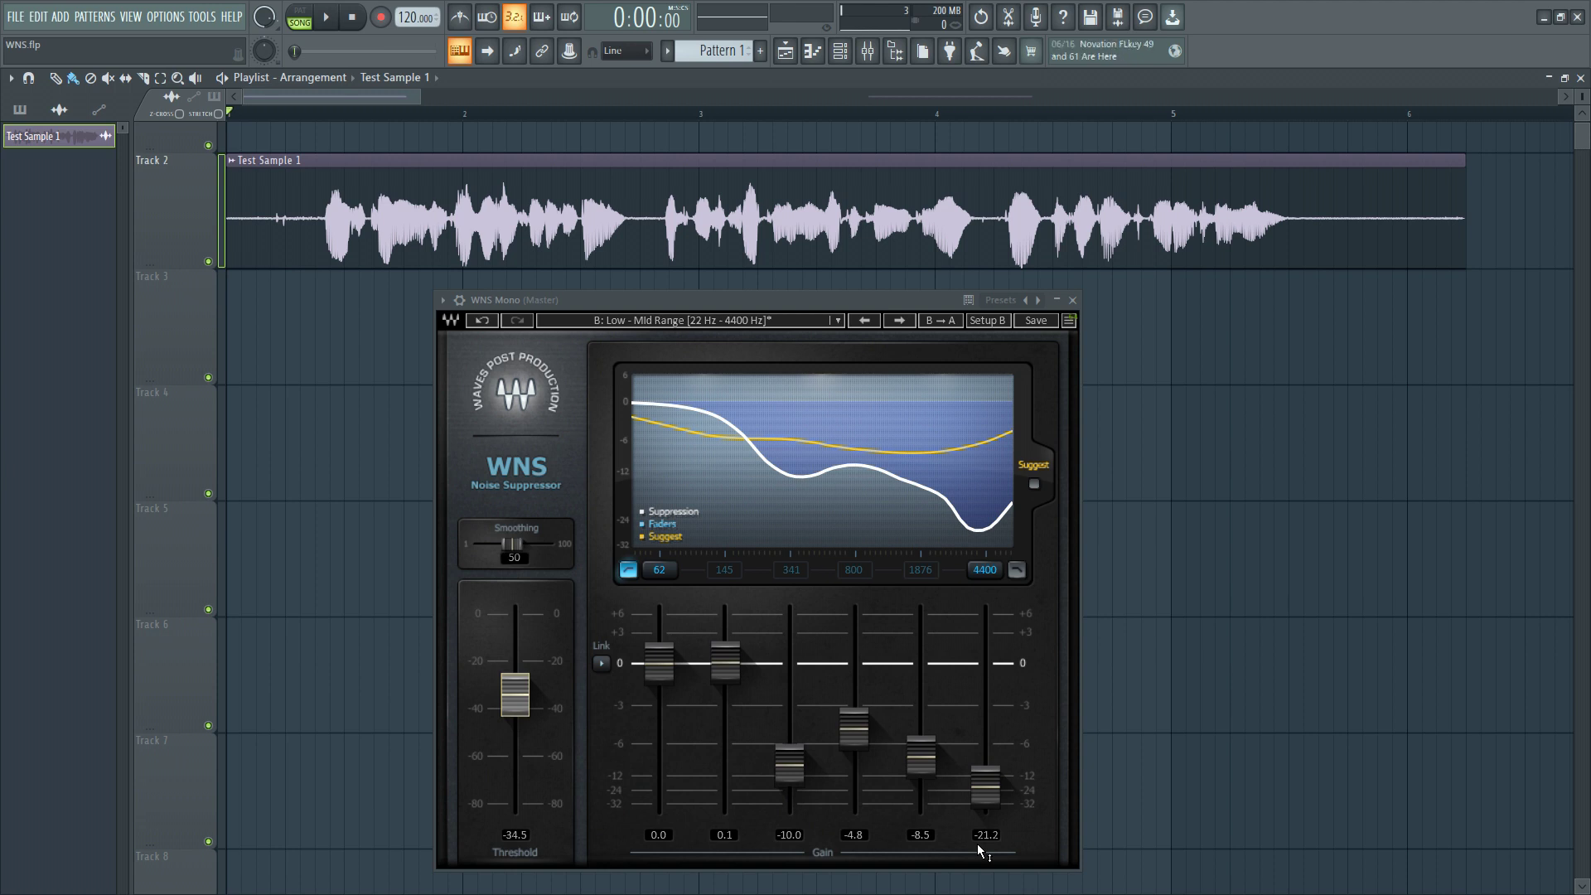
drag(981, 793, 998, 798)
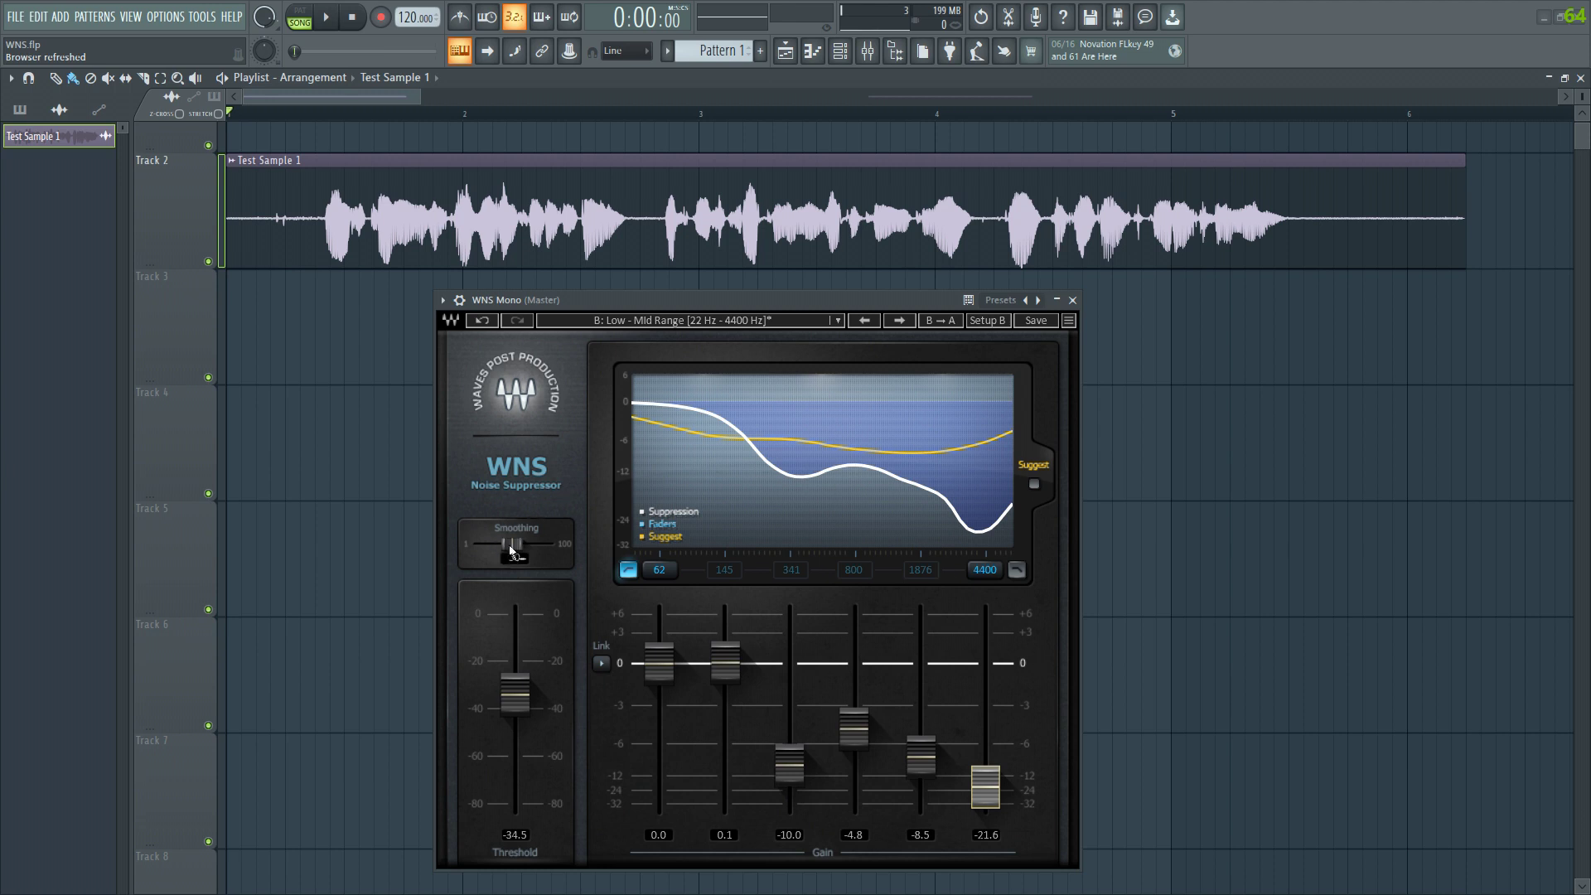
Step: Raise WNS smoothing to 80, play the clip, and compare against setup A's Mid - High Range settings
drag(510, 545, 532, 545)
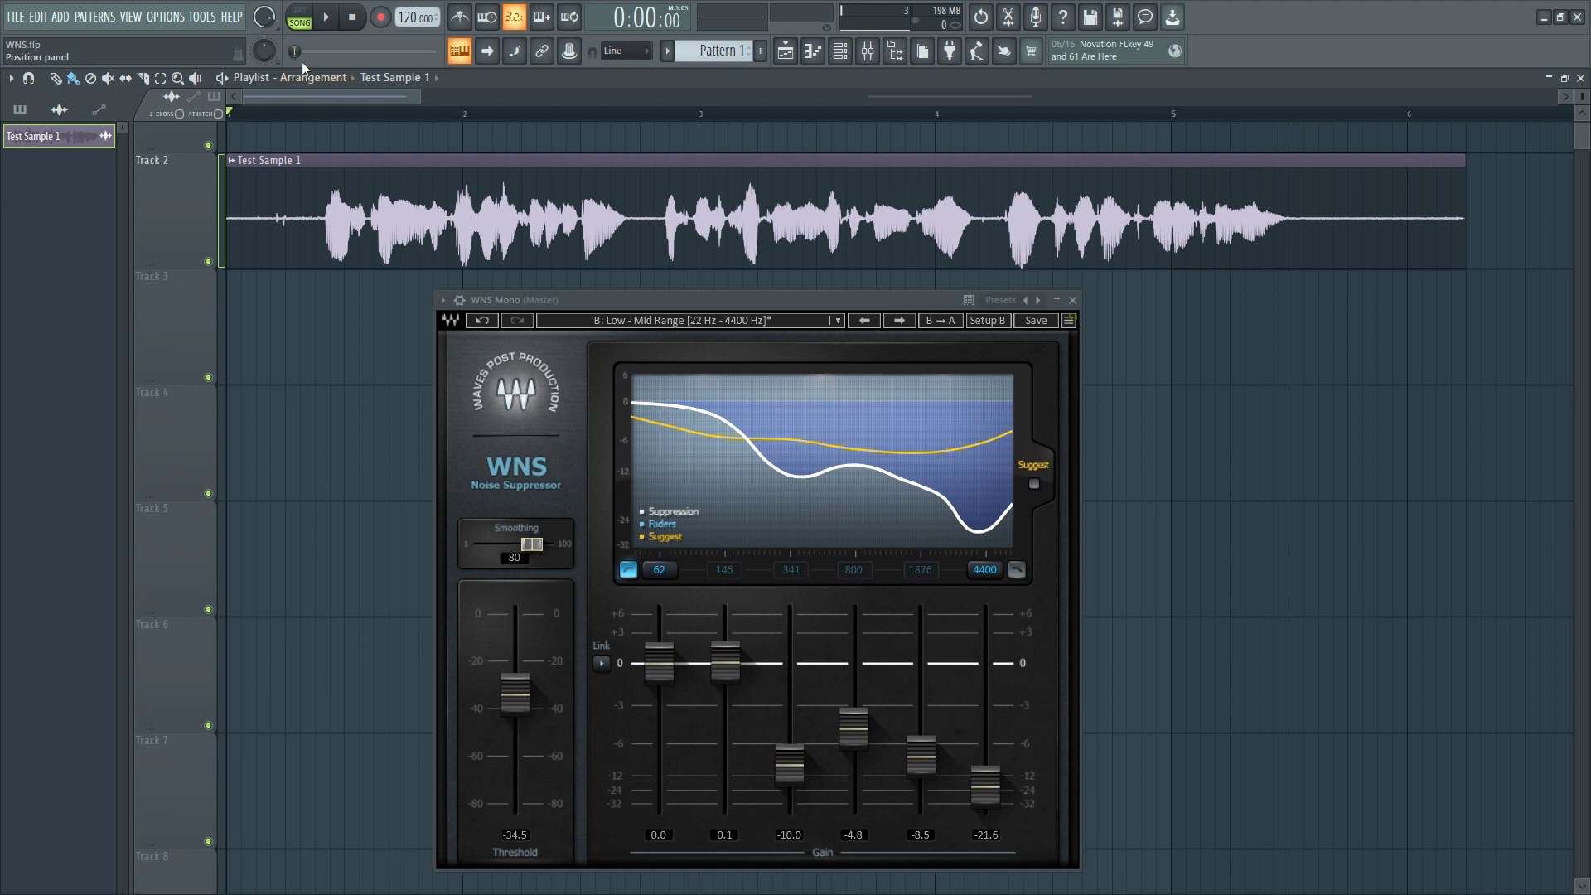
key(space)
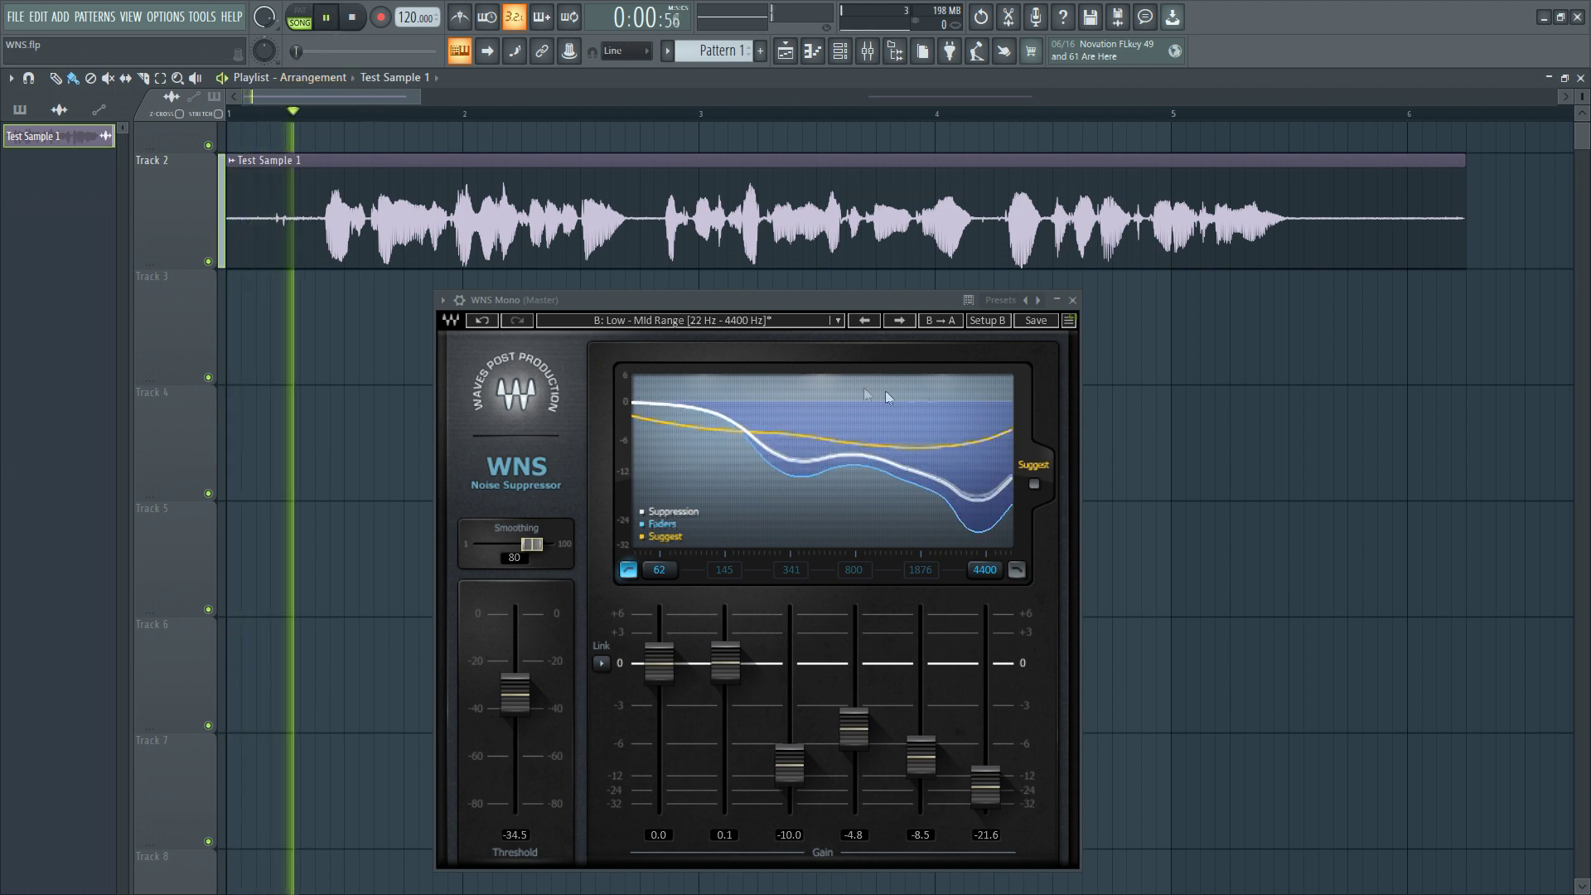
click(988, 321)
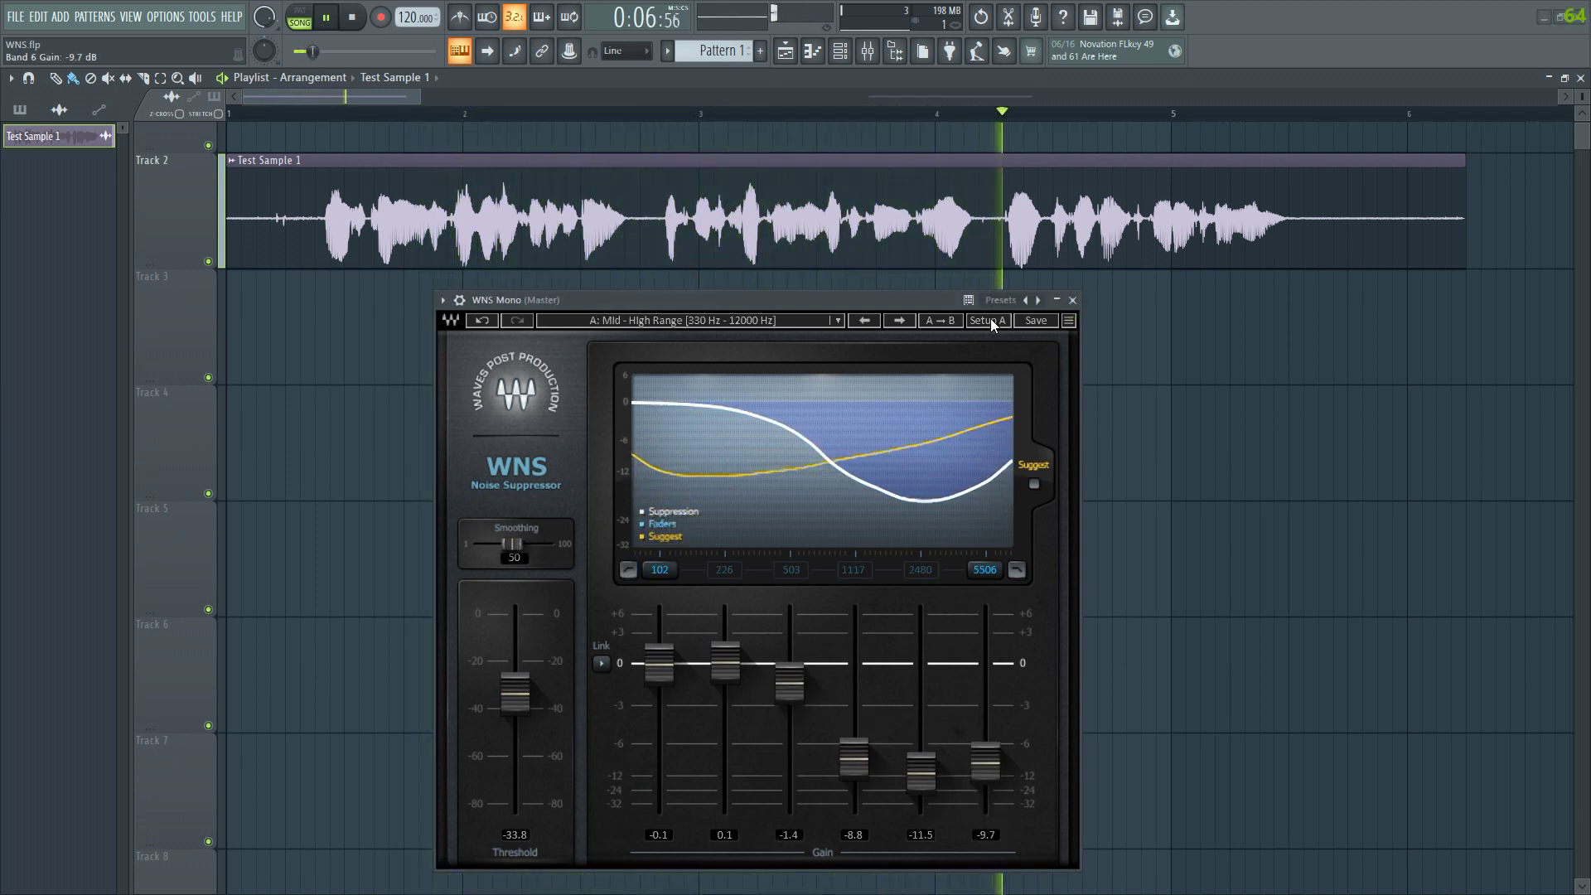
Step: Compare the two WNS setups, then load the WNS Full Reset preset into setup A
click(988, 321)
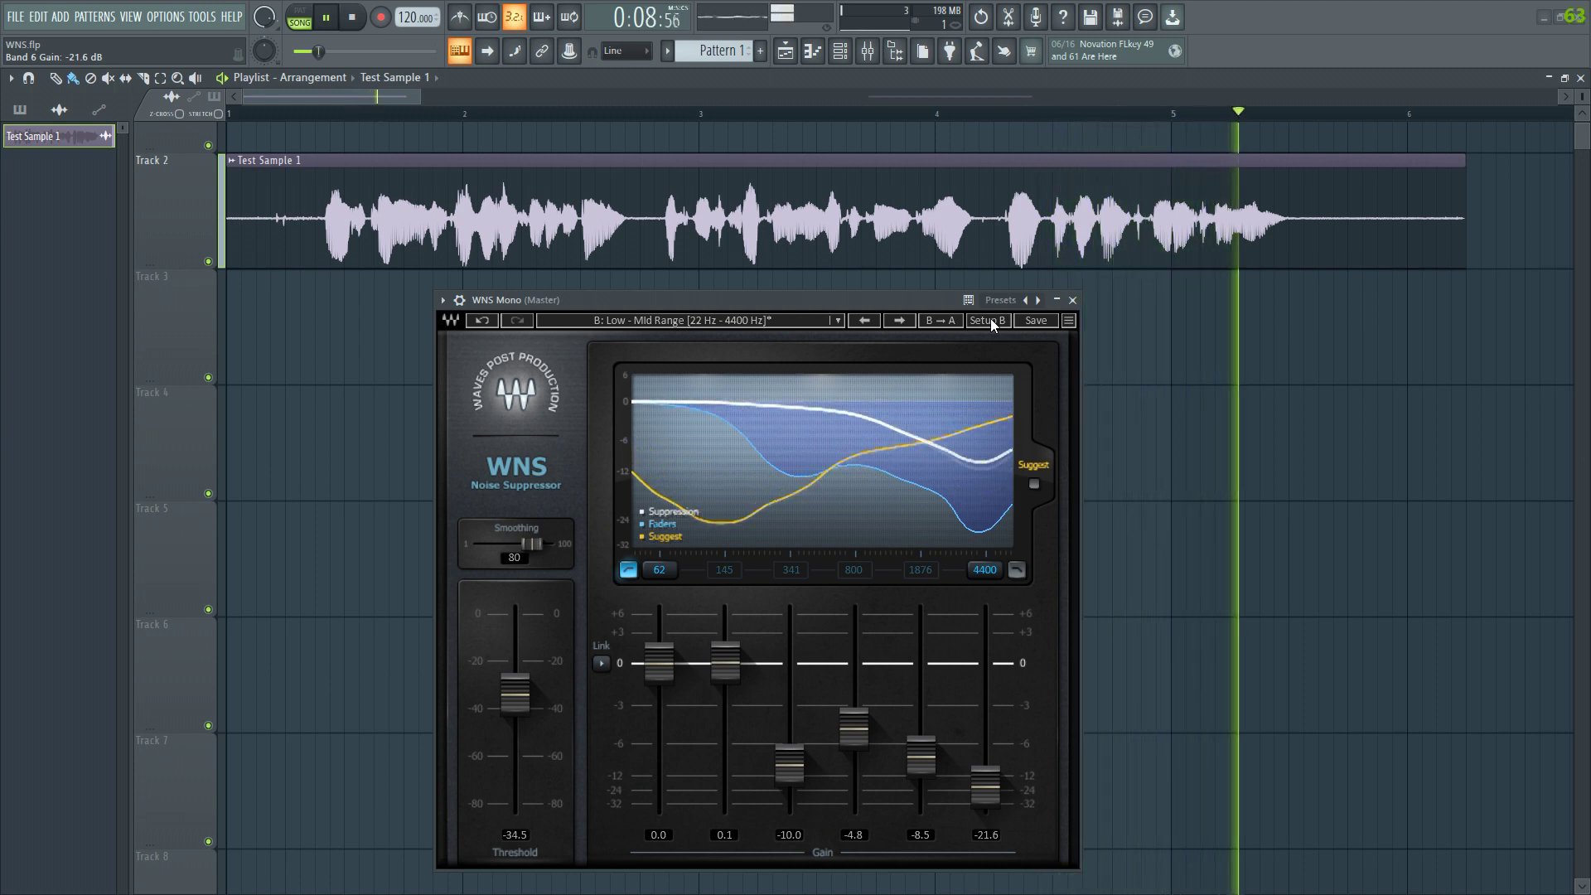
key(space)
click(991, 320)
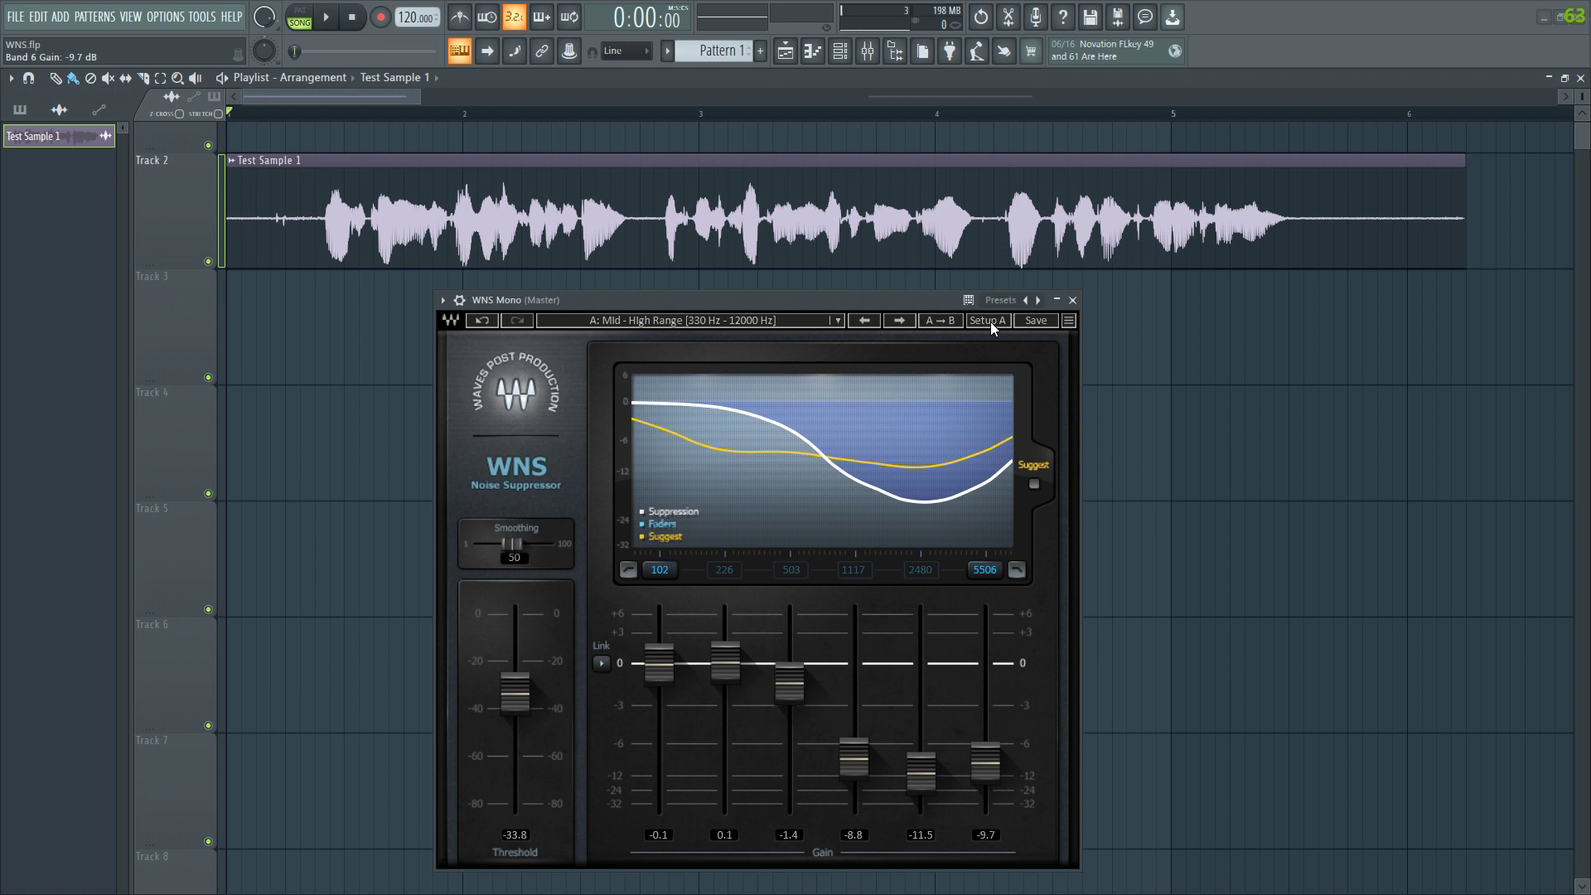
click(991, 322)
click(991, 321)
click(776, 322)
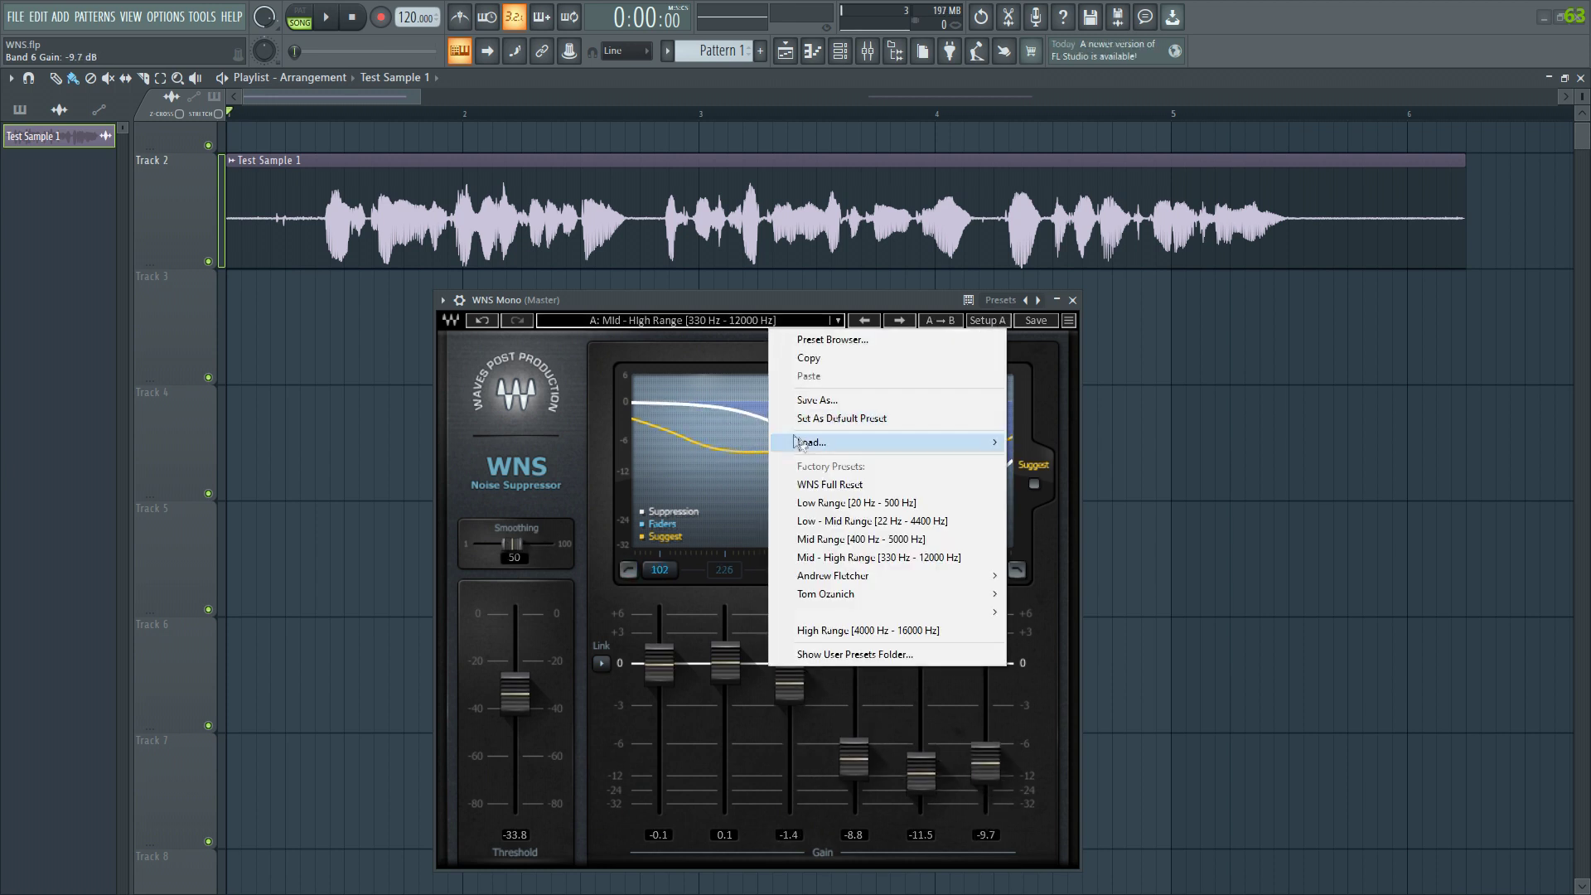
click(847, 488)
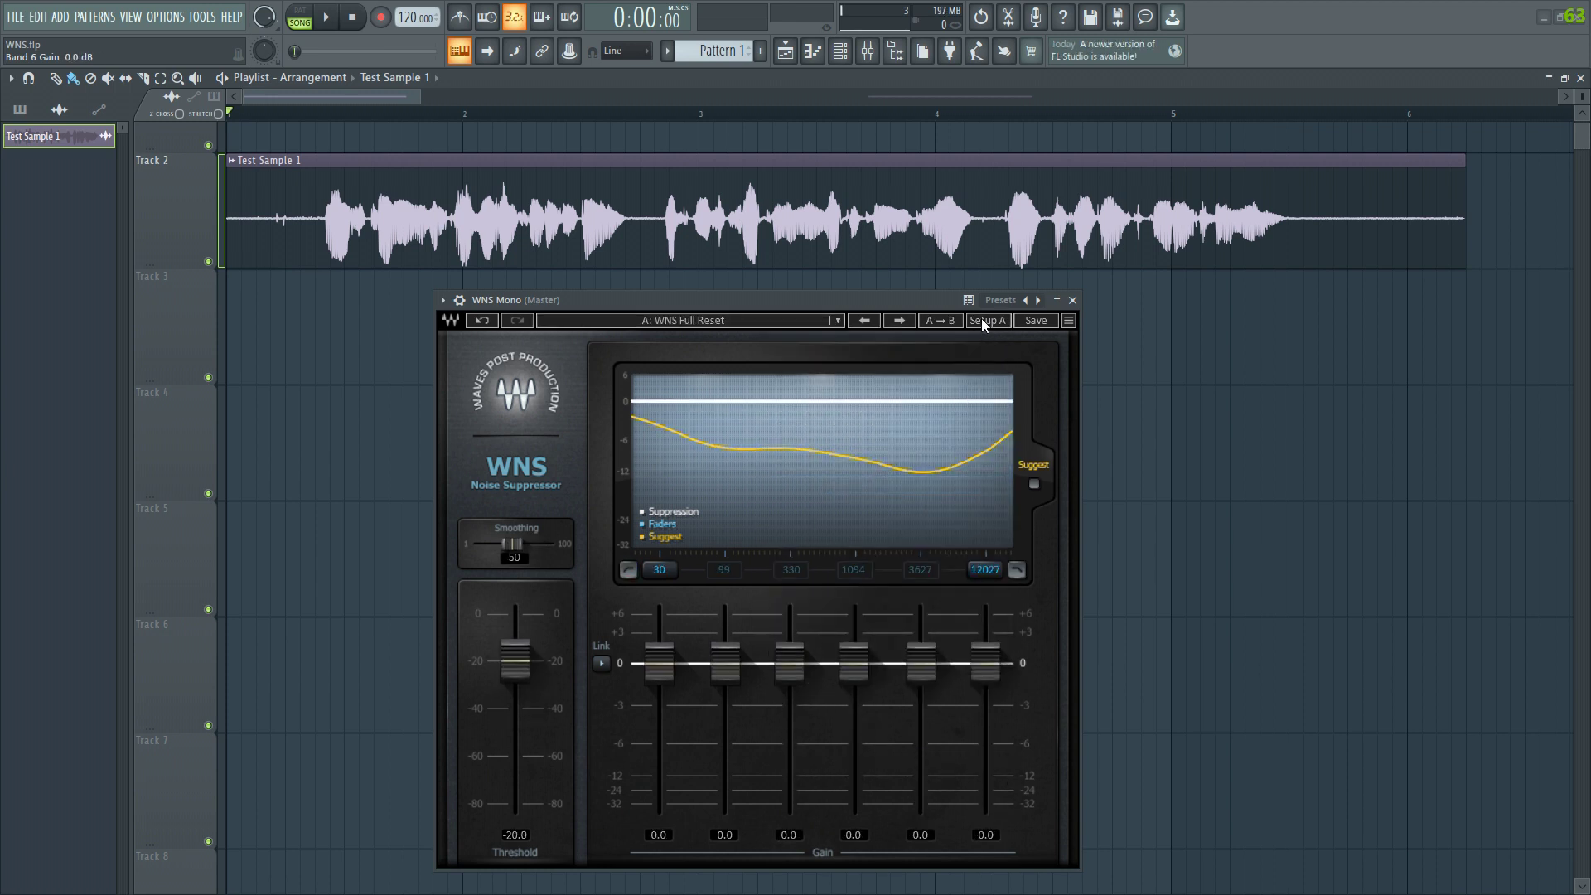
Step: In the Low - Mid setup B, set band 6 to -15.4 dB, band 5 to -3.3 dB, low shelf at 58 Hz
key(space)
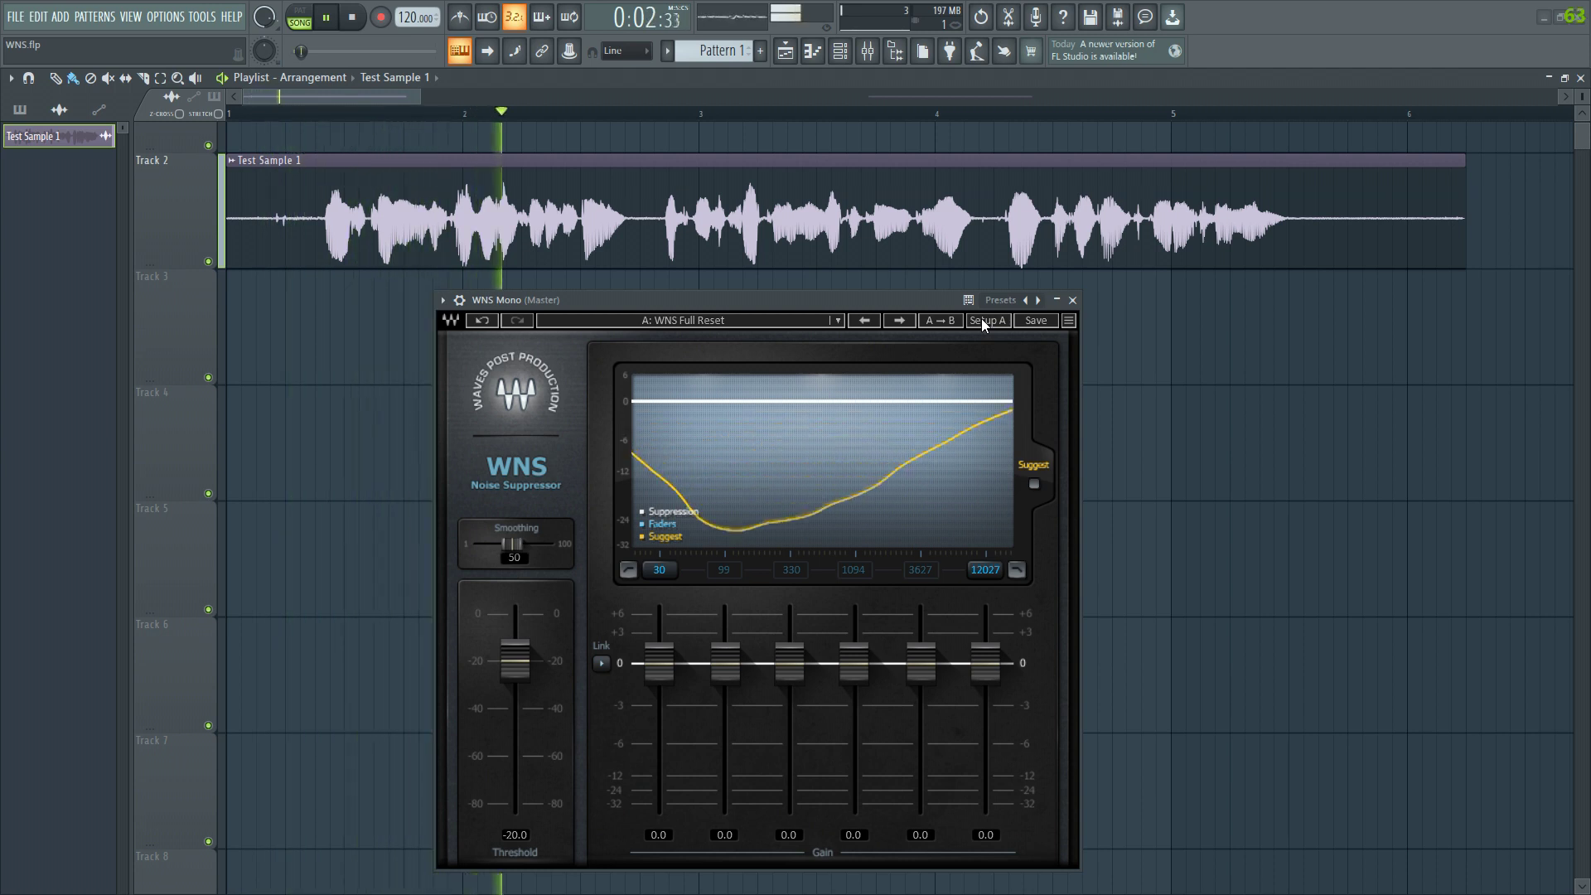
click(982, 320)
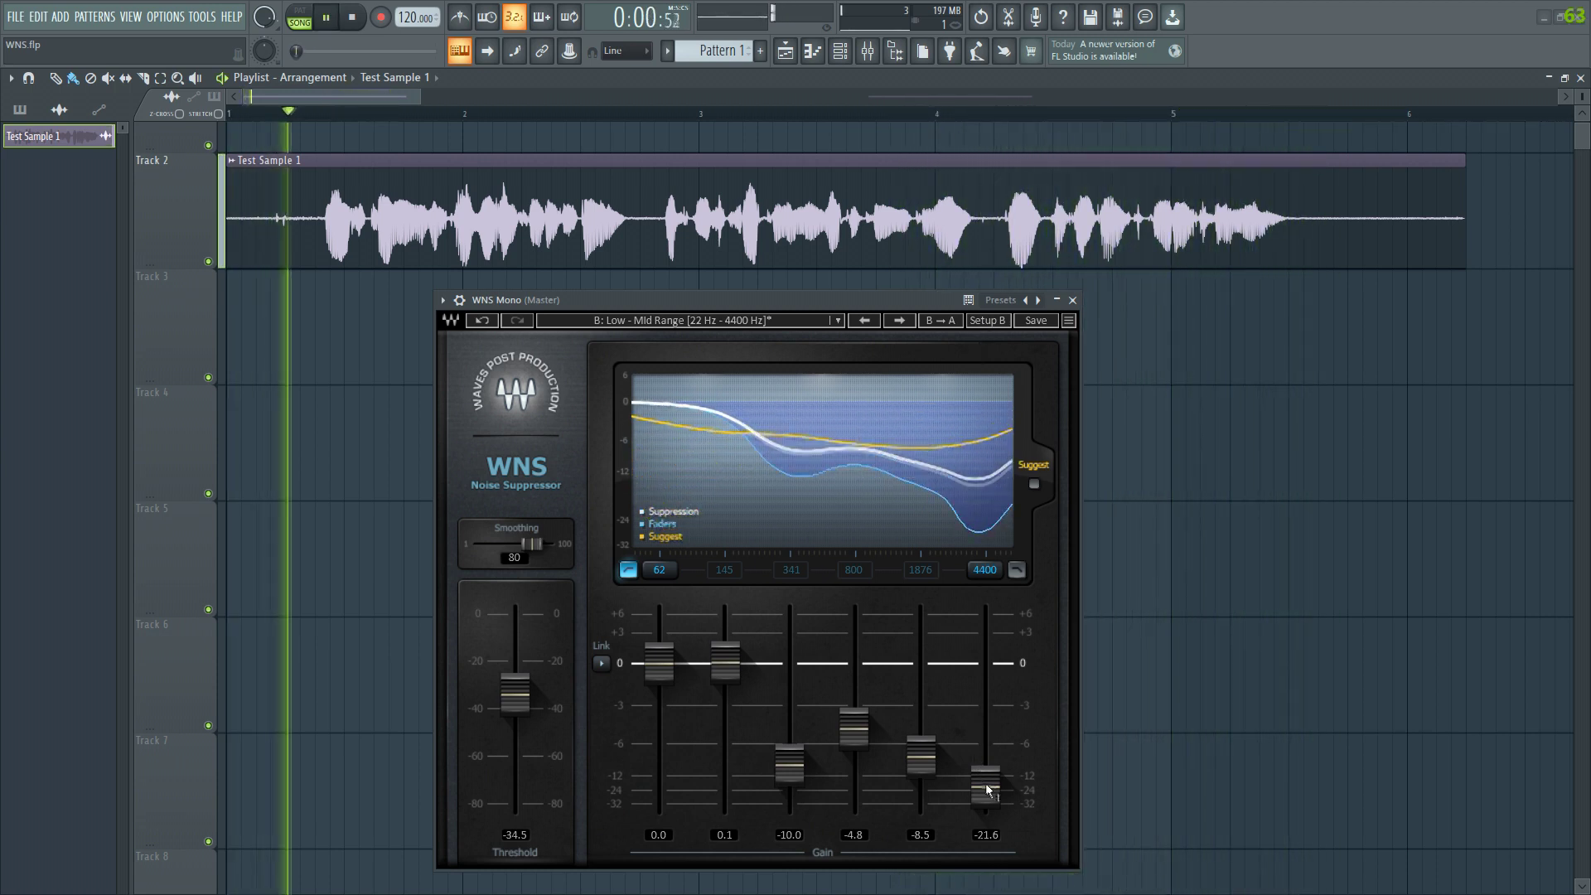
drag(986, 786, 921, 707)
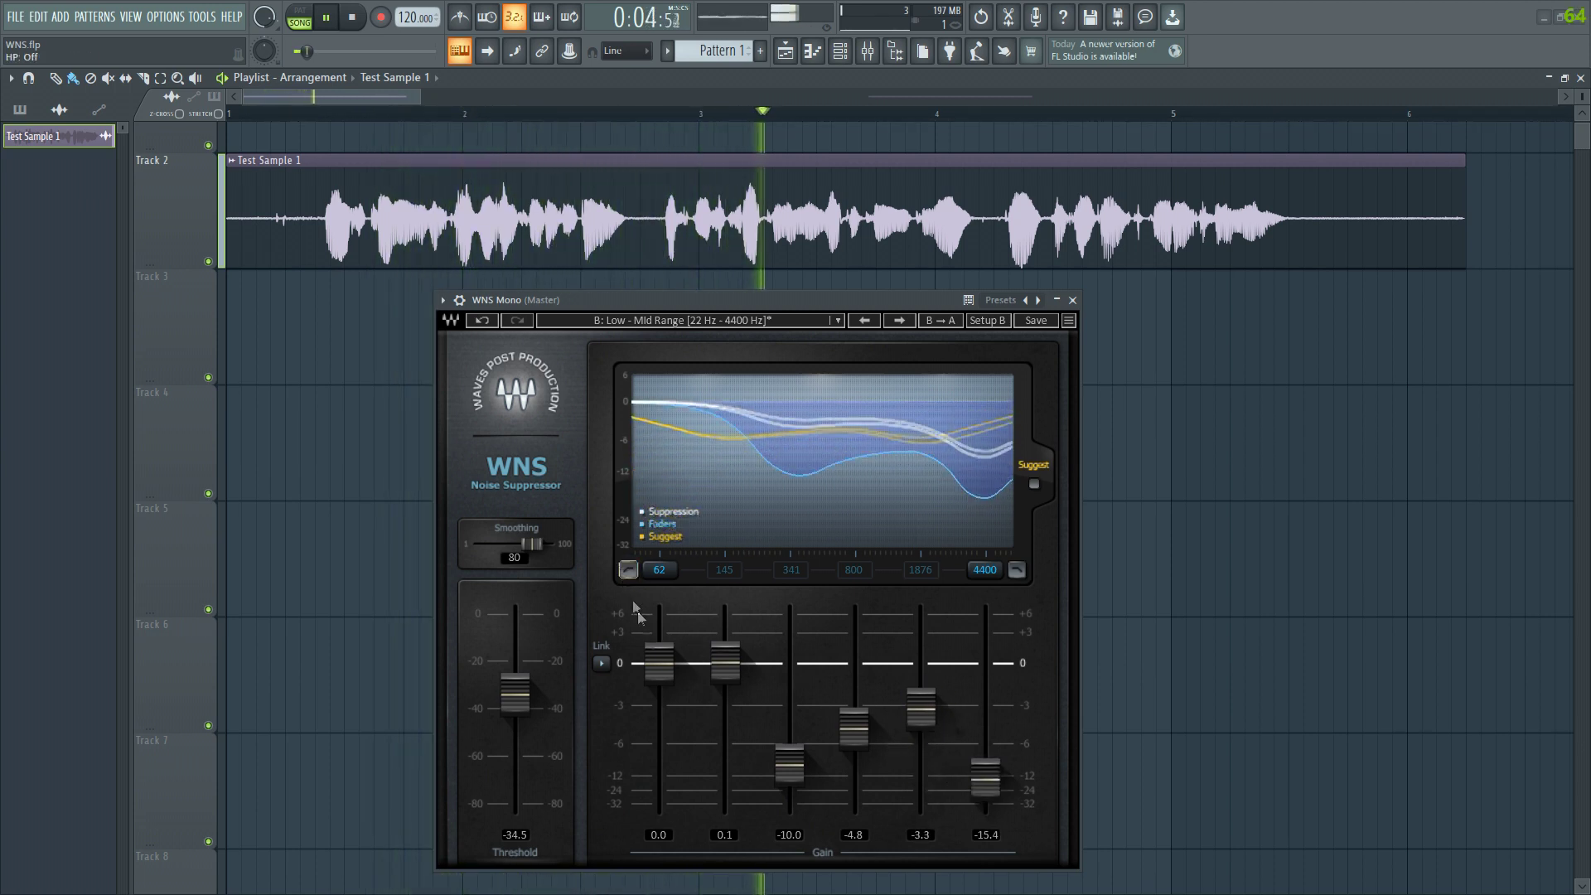
drag(658, 665, 659, 666)
click(628, 569)
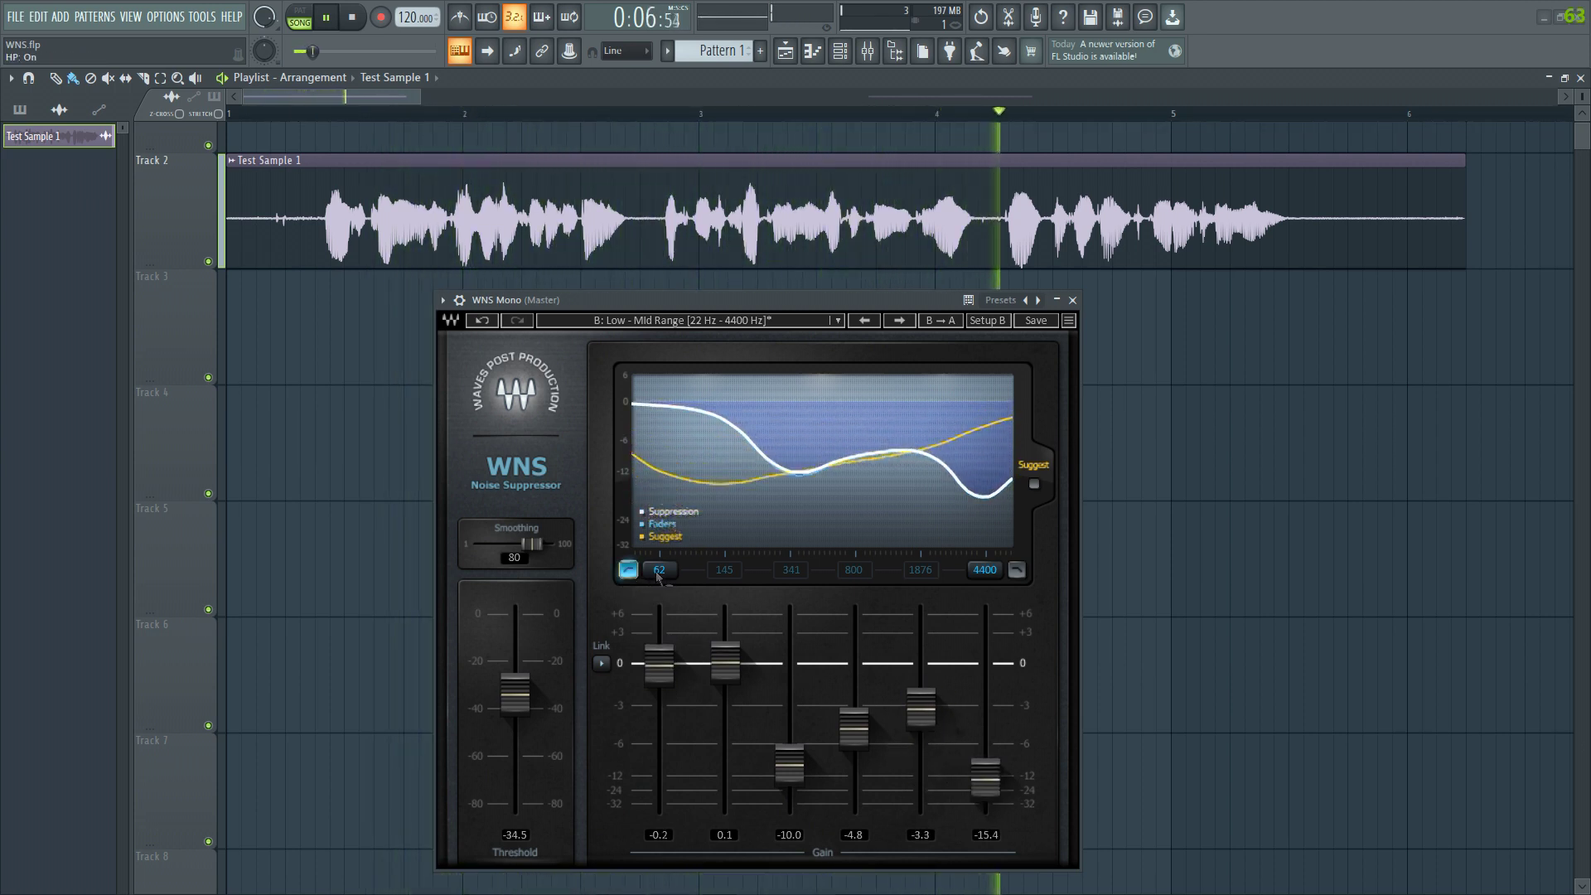
drag(659, 569, 659, 580)
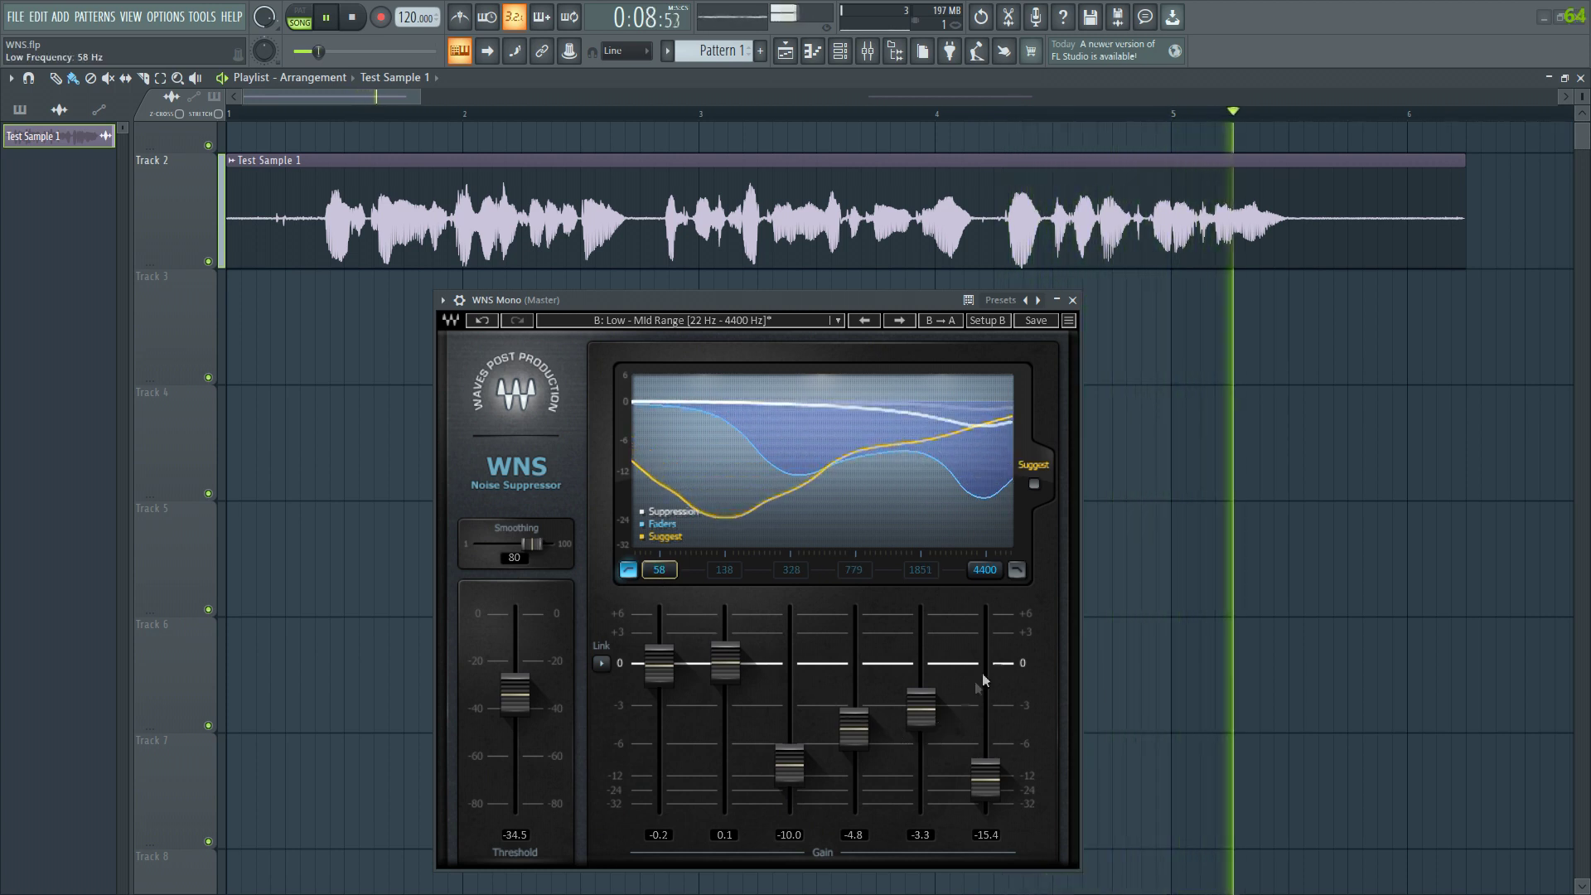
key(space)
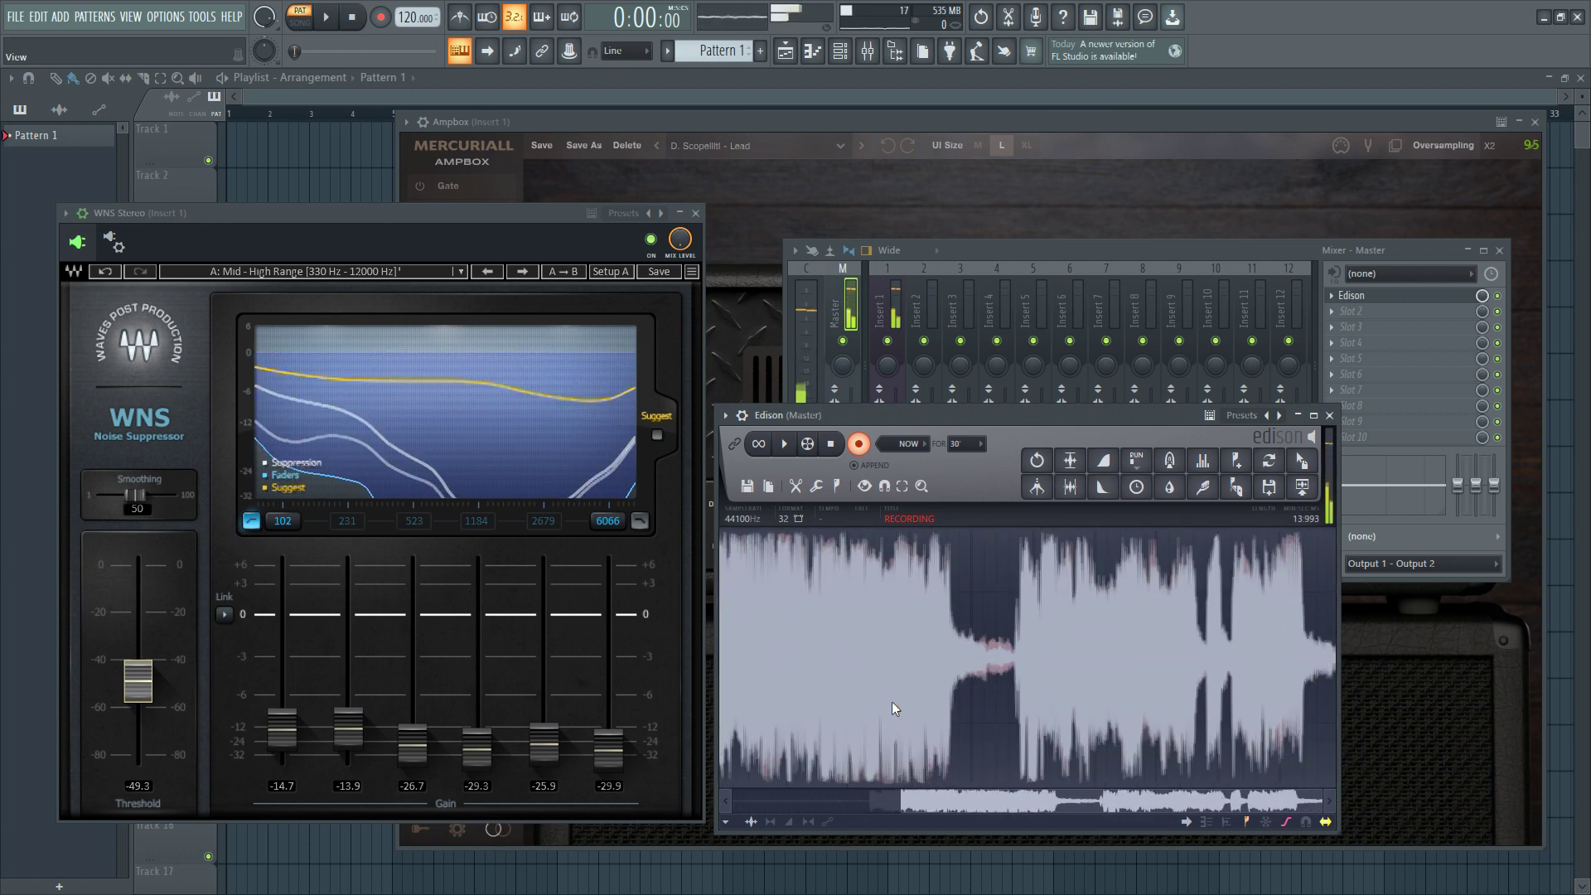
Step: Record the Insert 1 guitar into Edison with WNS switched on, bypassed, and back on, then stop recording
click(887, 315)
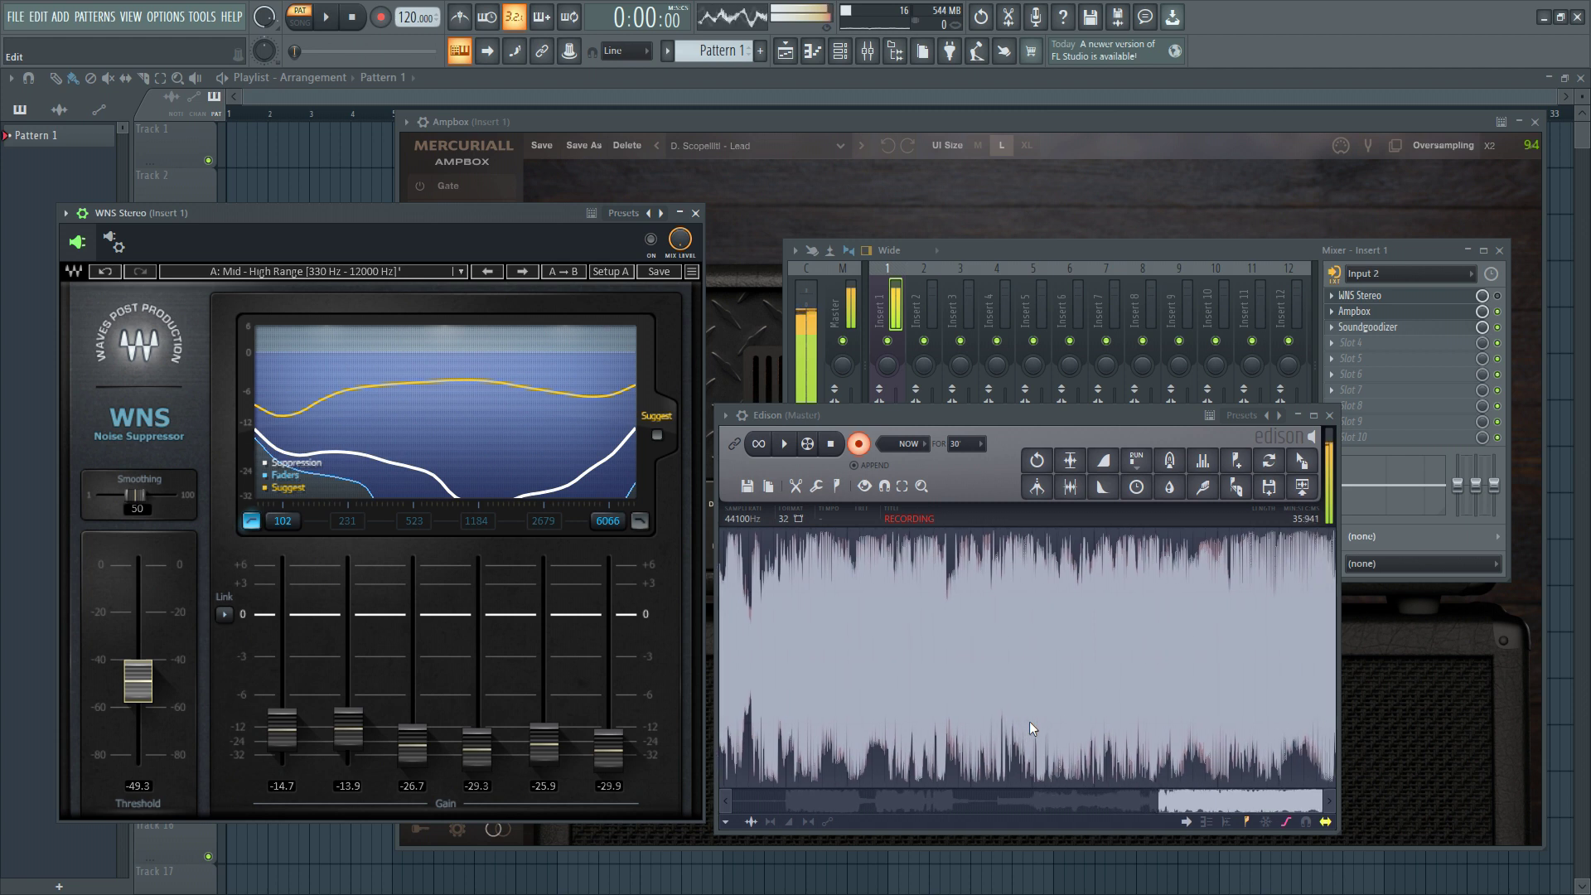
click(651, 240)
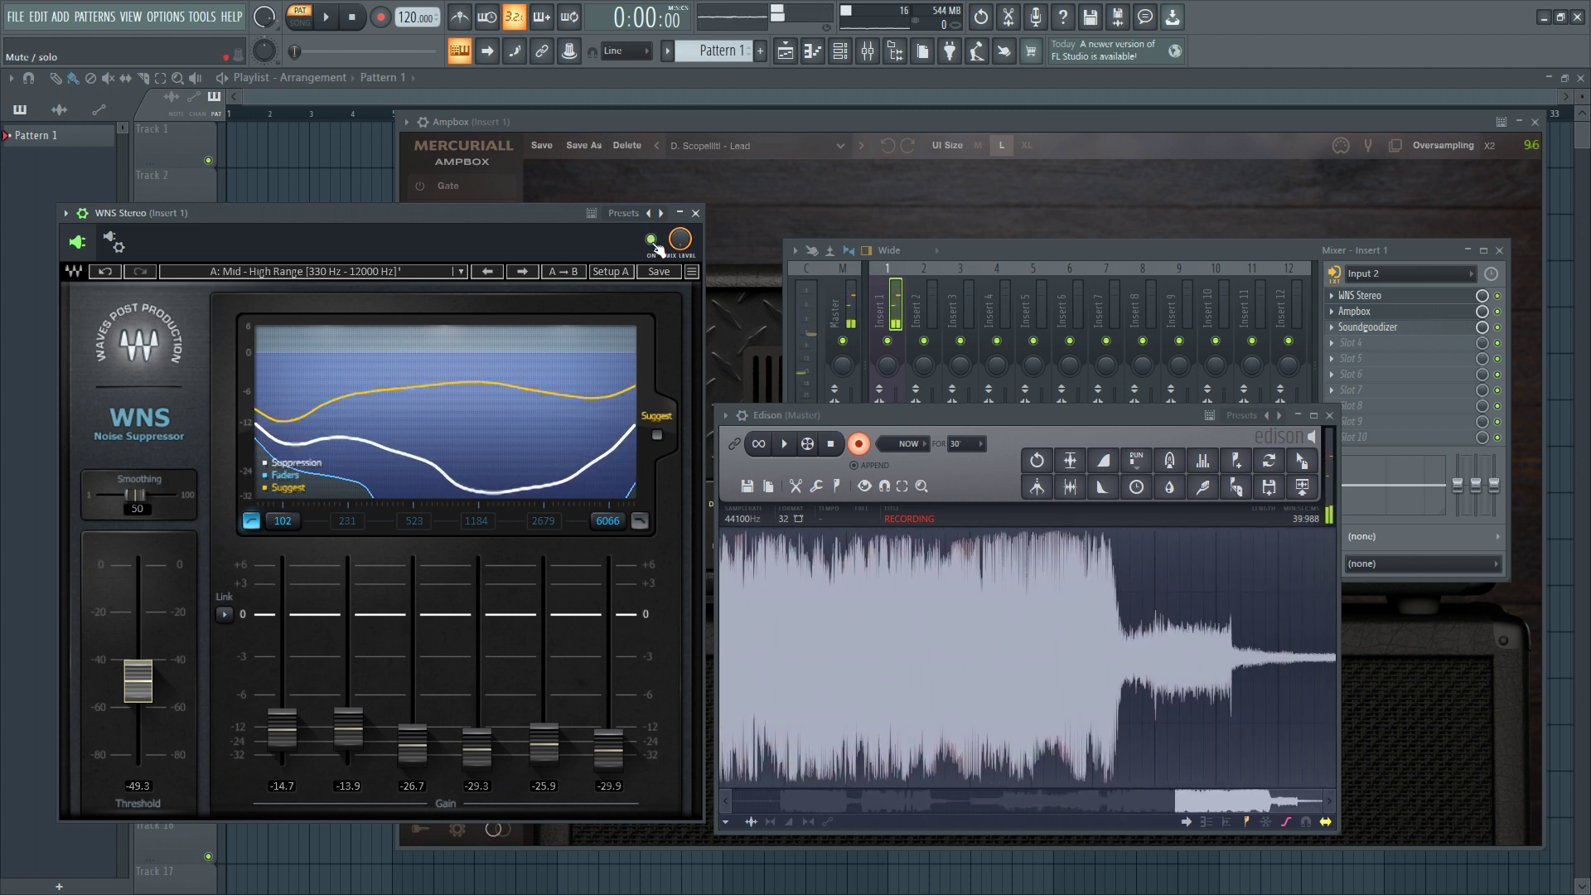
click(652, 241)
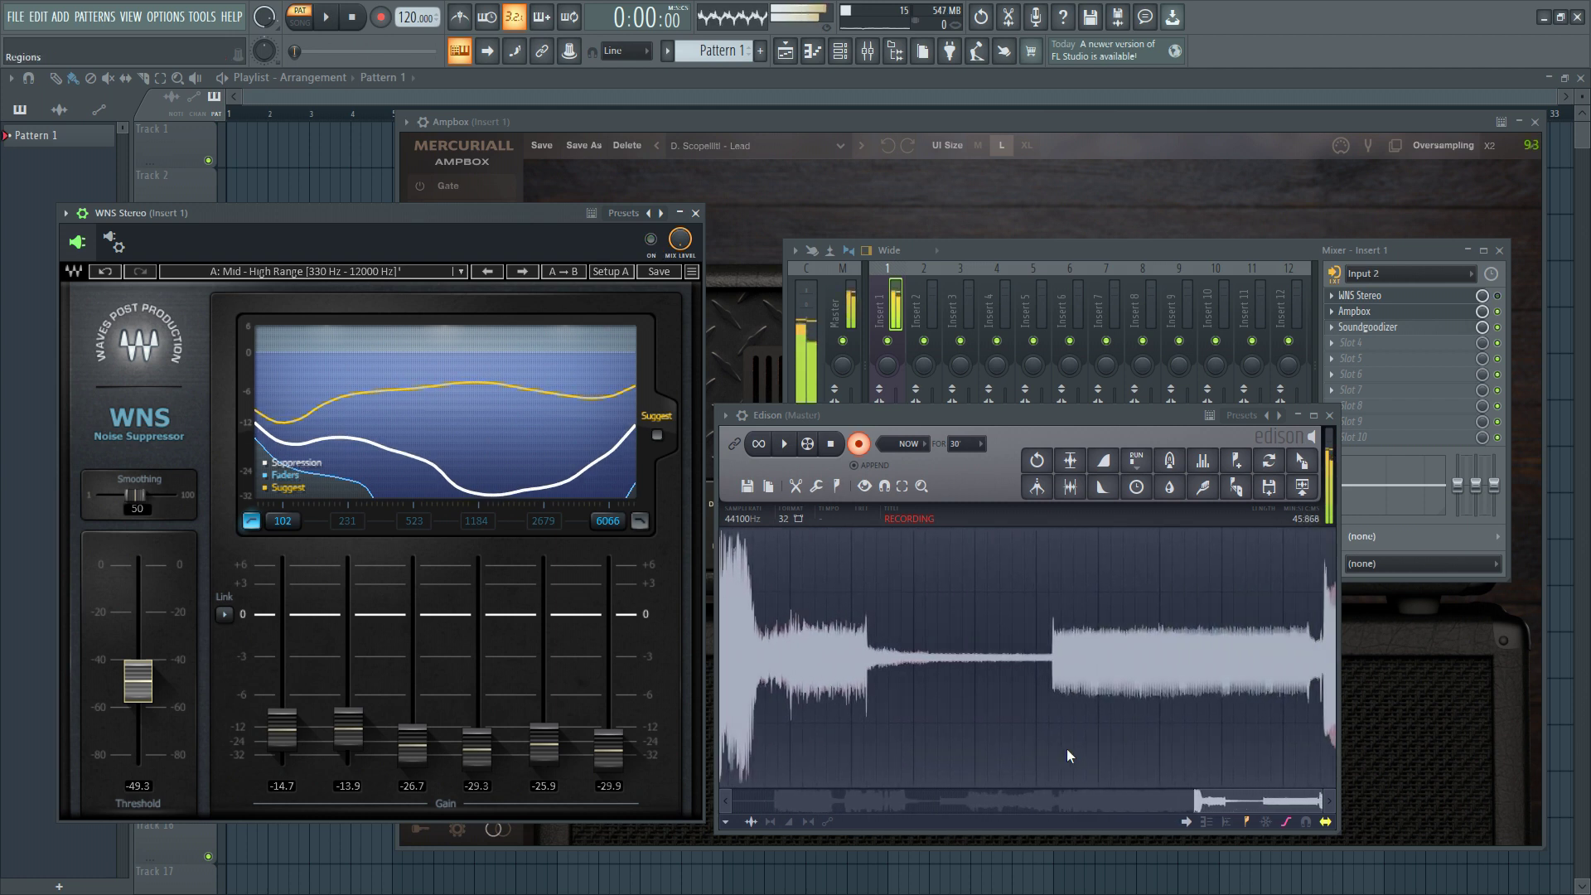
click(652, 241)
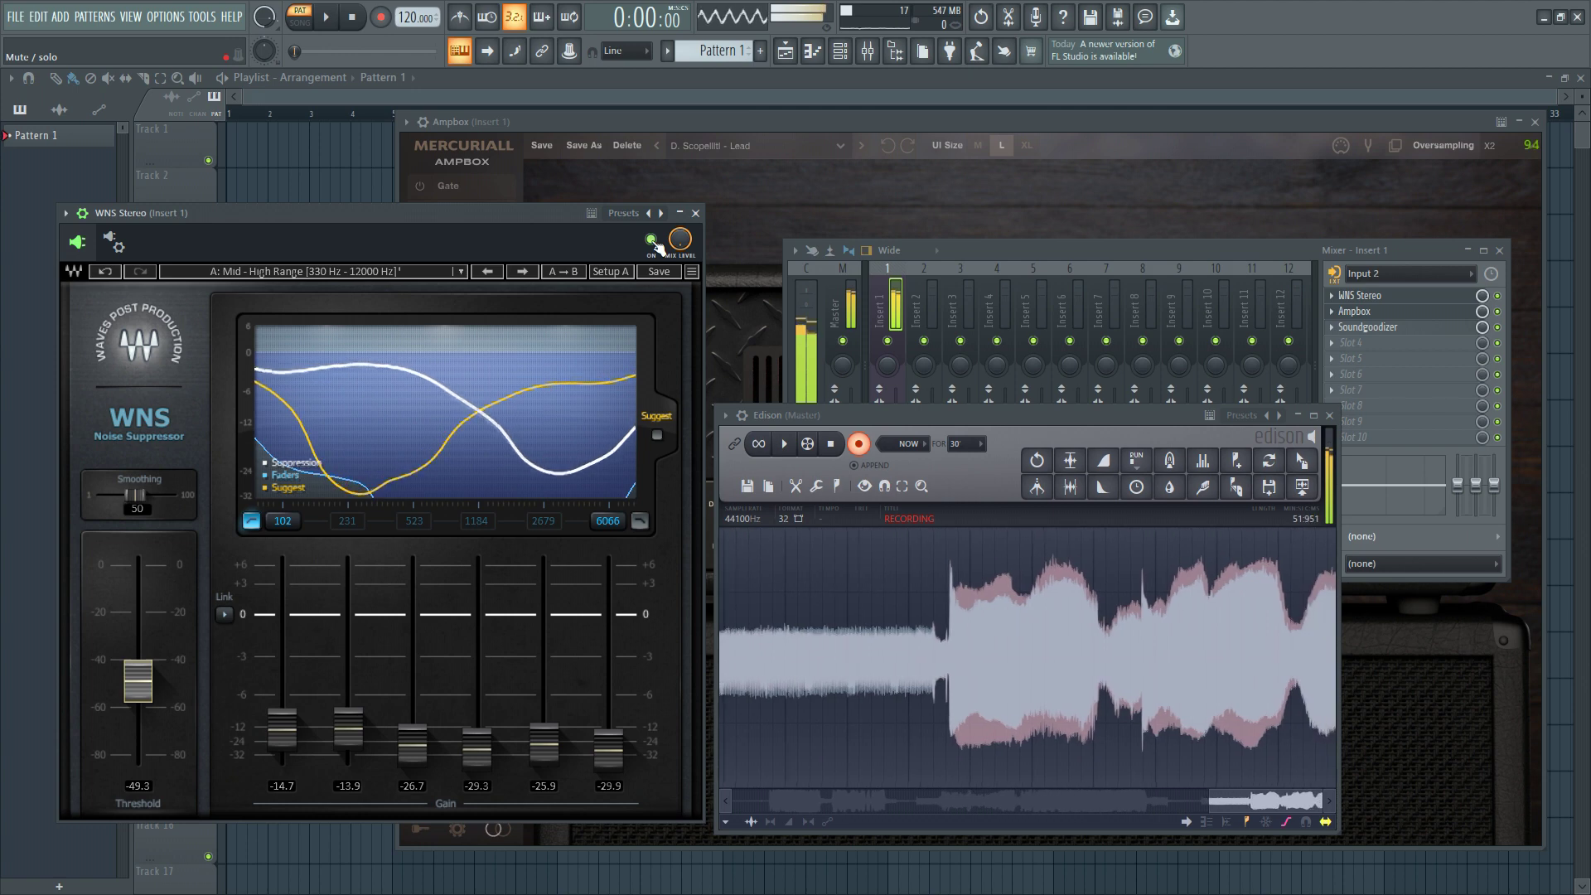
click(860, 446)
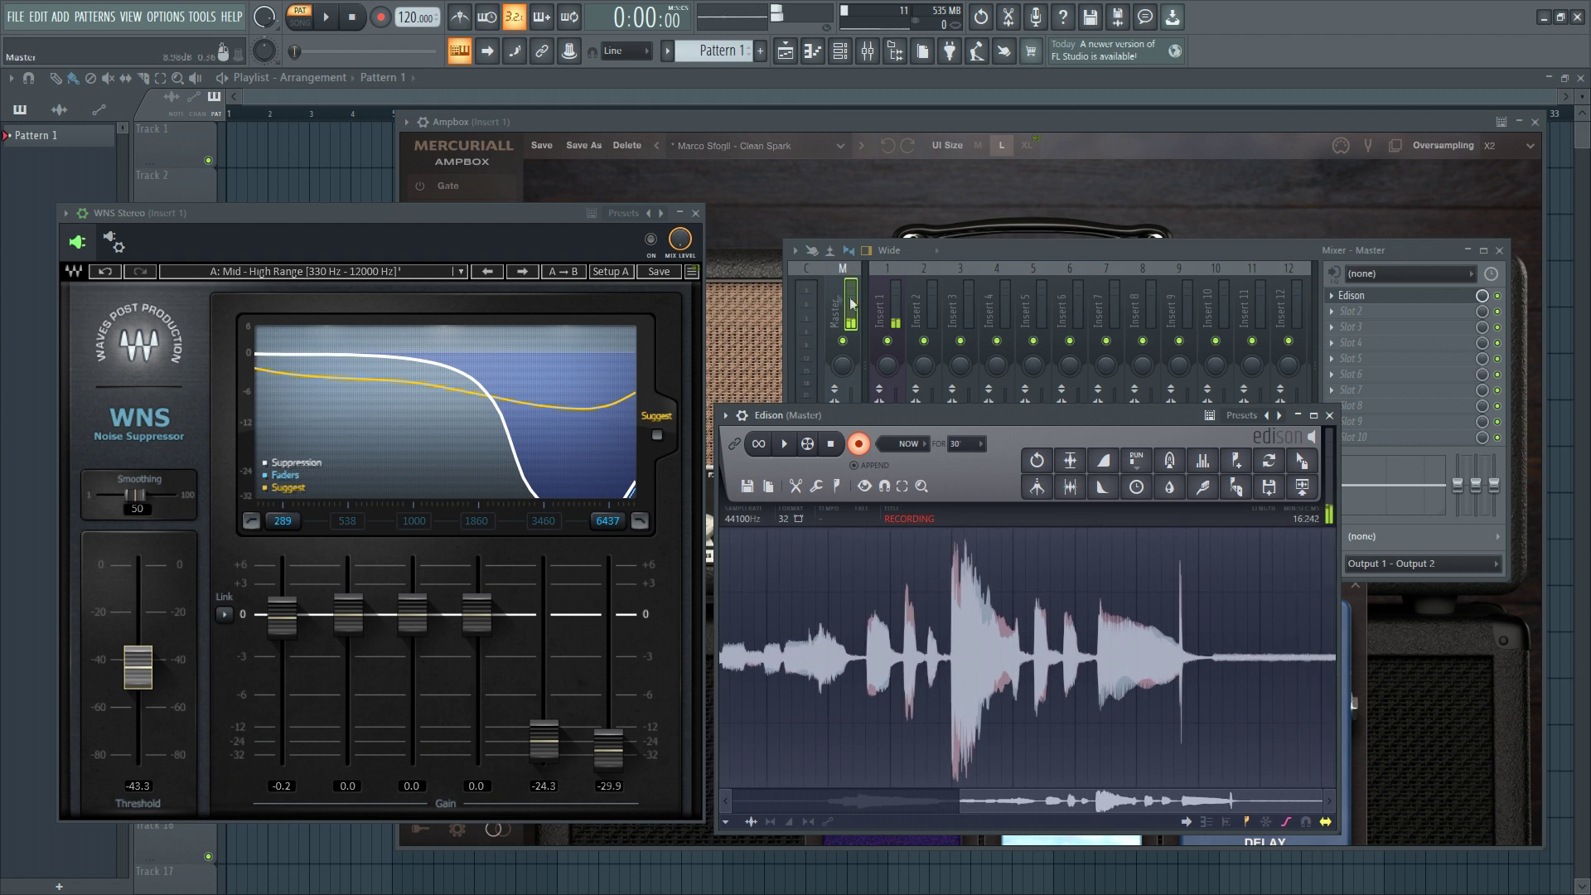
Step: Select Insert 1 (WNS Stereo, Ampbox, Soundgoodizer) and bring the mixer in front of Edison
click(888, 311)
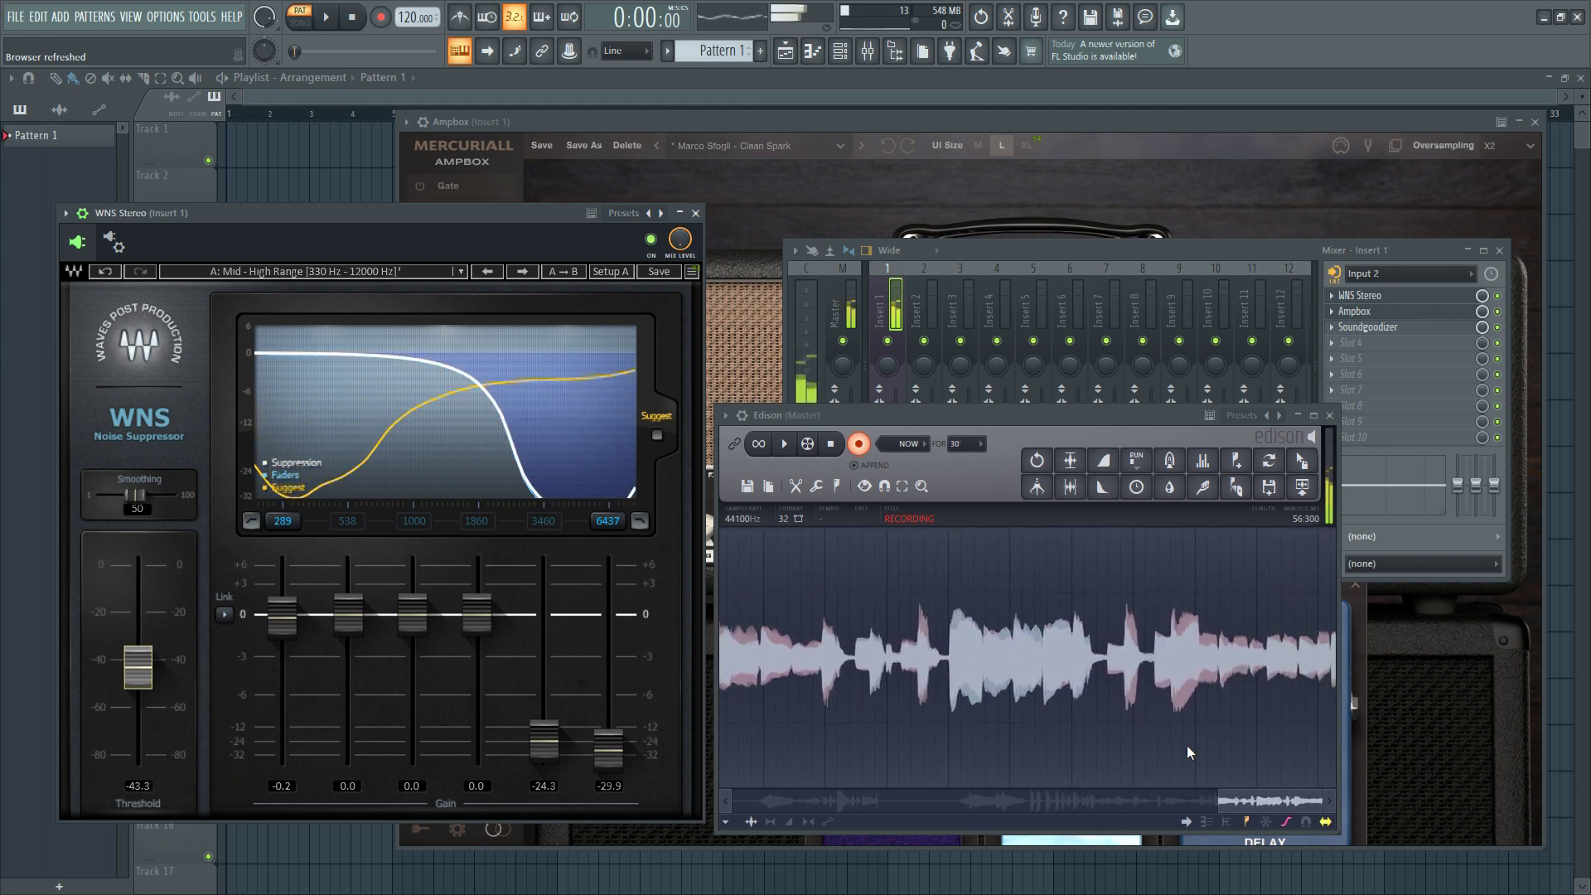
click(1489, 331)
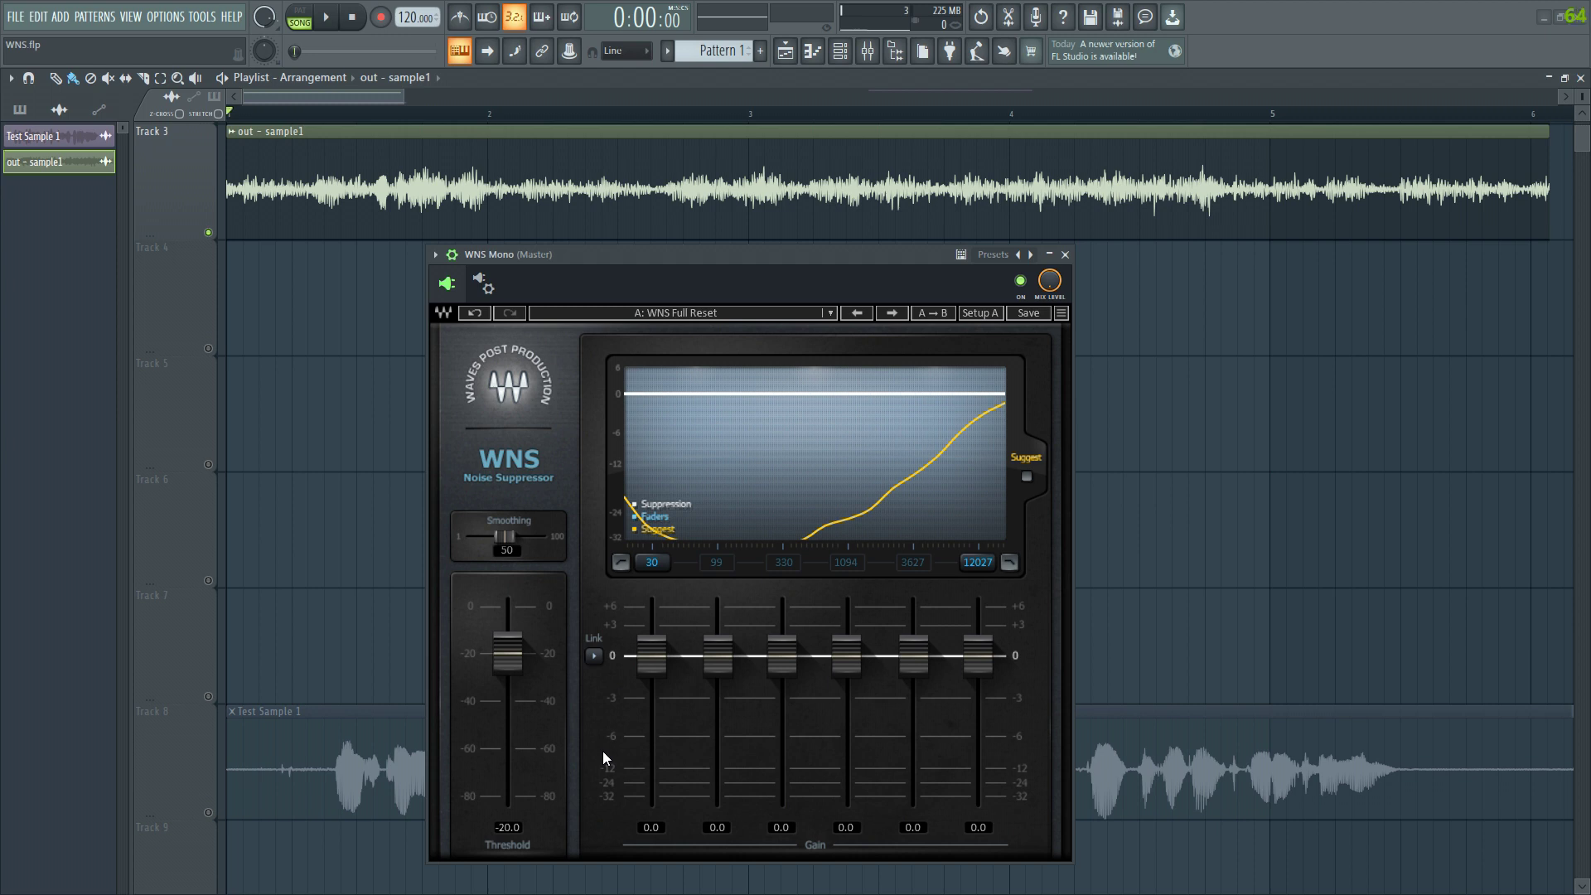
Step: Play the voice sample, apply WNS's suggested curve, and set the threshold to -25.6 dB
click(331, 26)
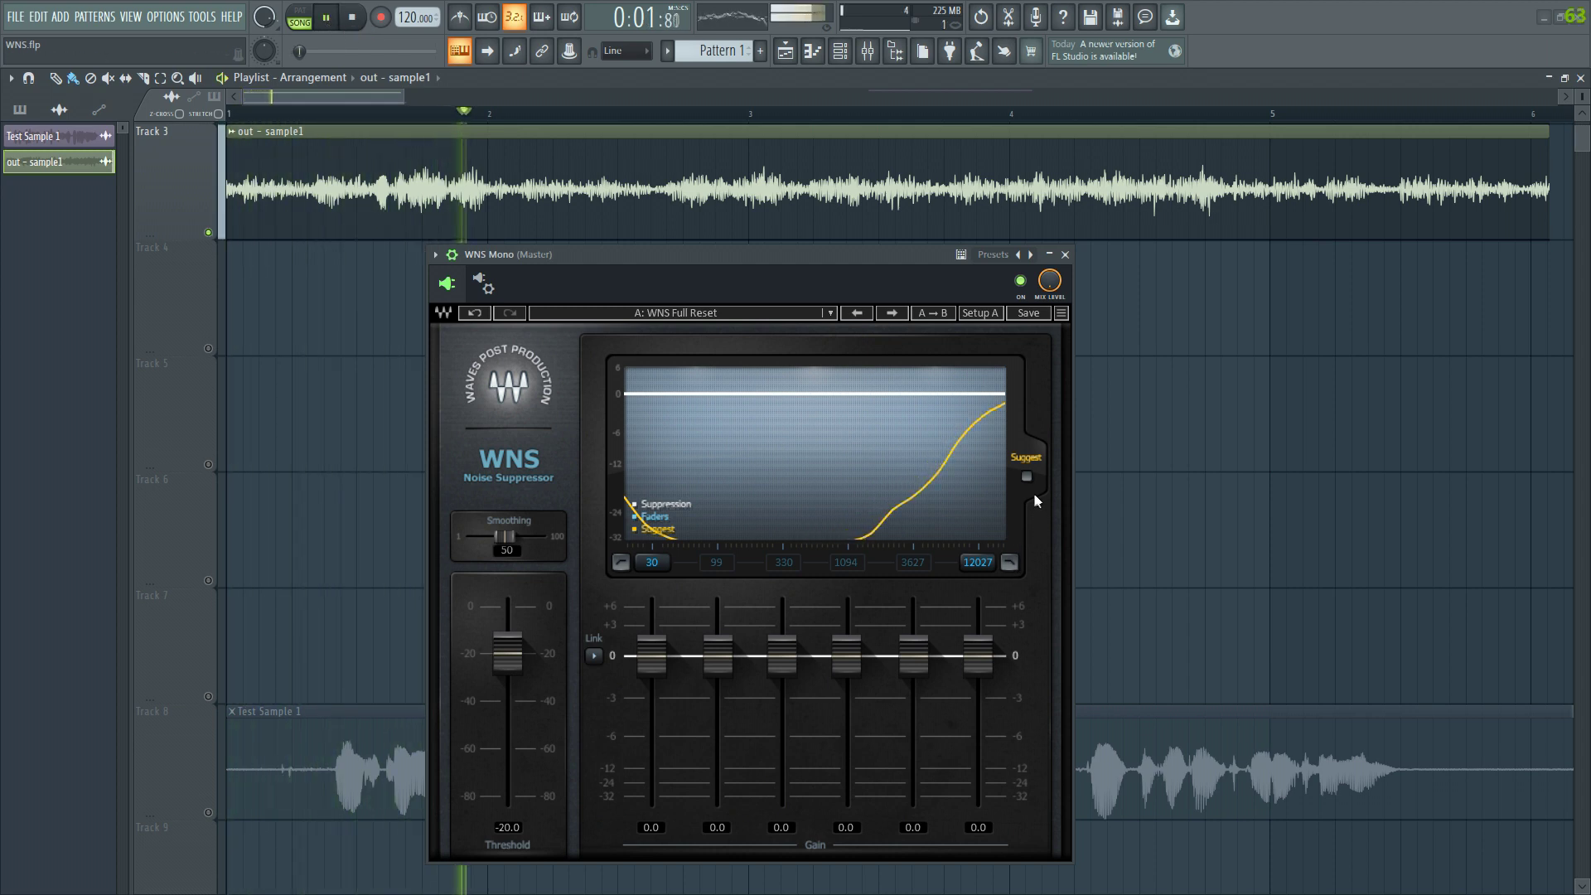
click(1027, 477)
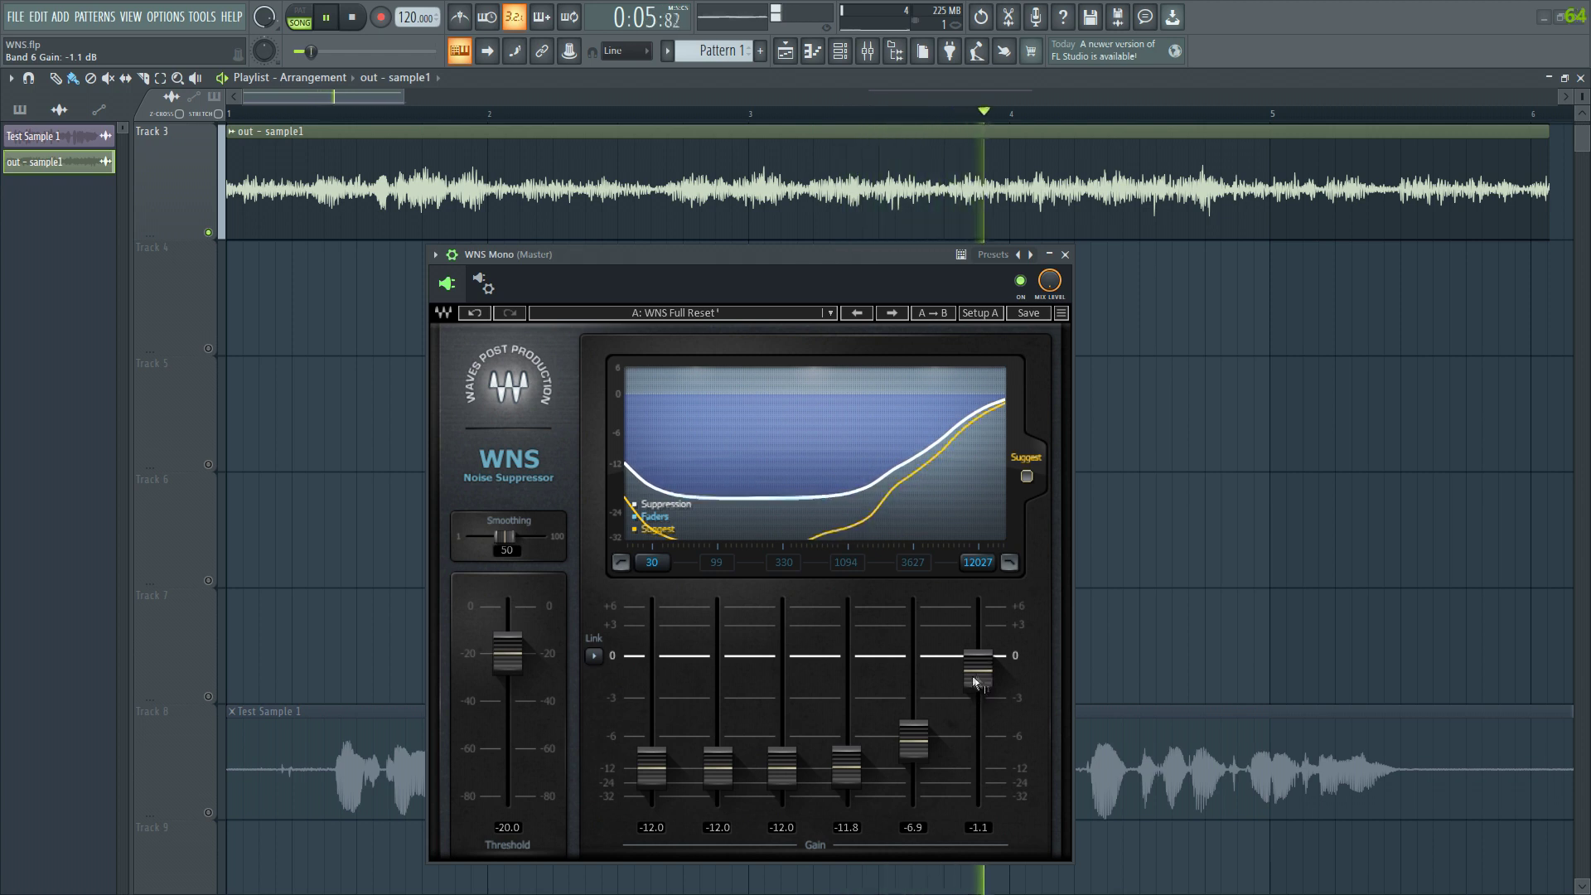
drag(502, 663, 507, 666)
drag(978, 667, 914, 657)
Step: Set band 1 gain to -20 dB, band 4 to -19.7 dB and band 5 near -3.4 dB, then stop playback
mouse_move(846, 764)
mouse_down()
mouse_move(846, 714)
mouse_move(846, 756)
mouse_up()
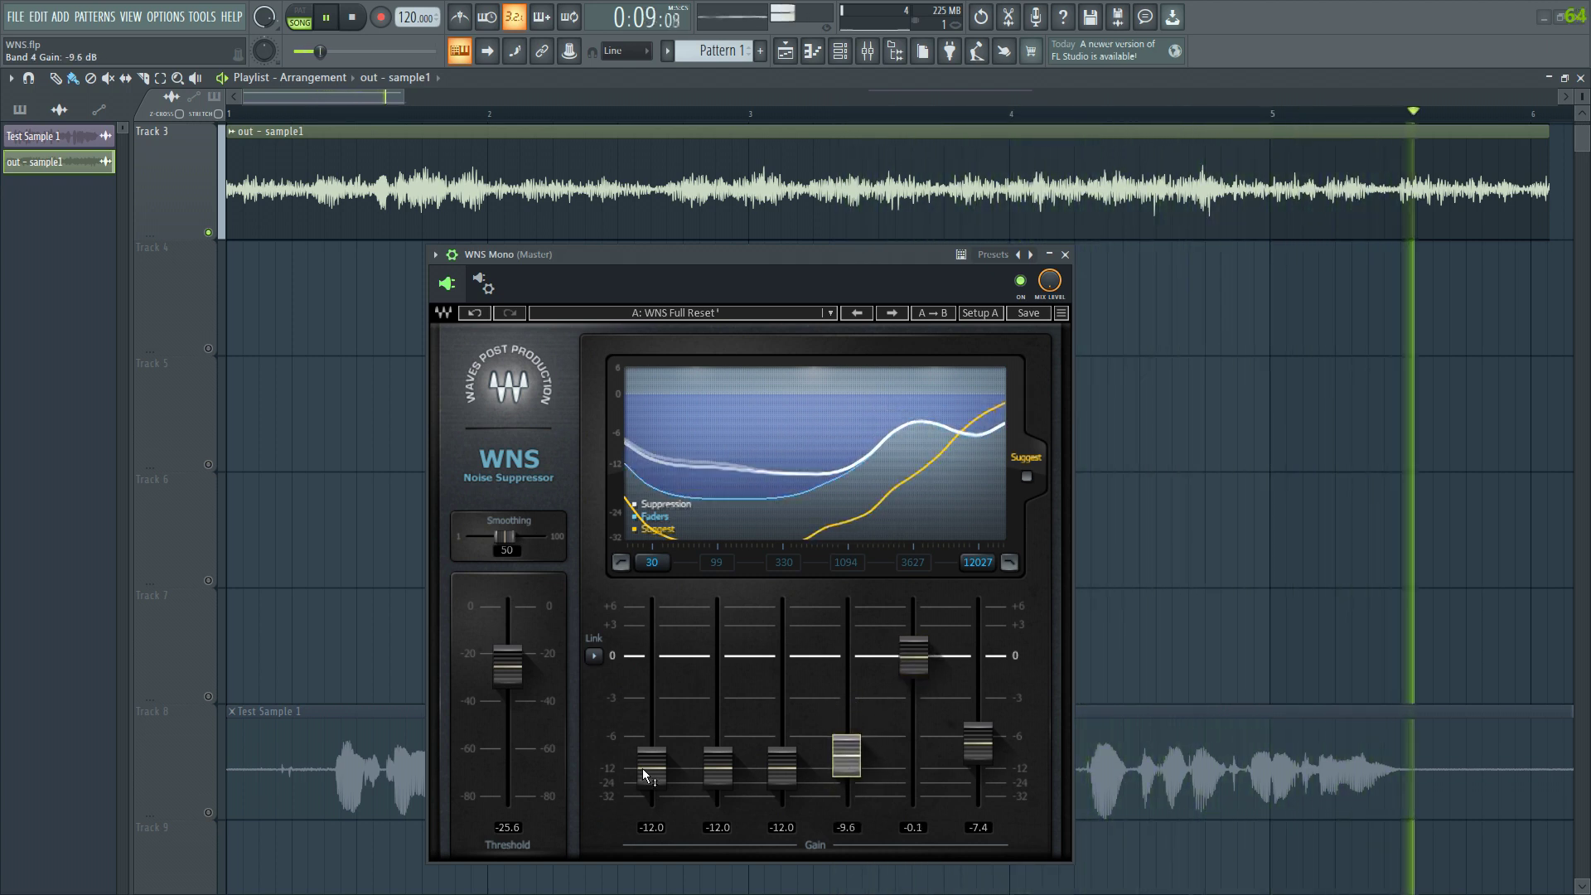
mouse_move(644, 775)
mouse_down()
mouse_move(643, 711)
mouse_move(651, 777)
mouse_up()
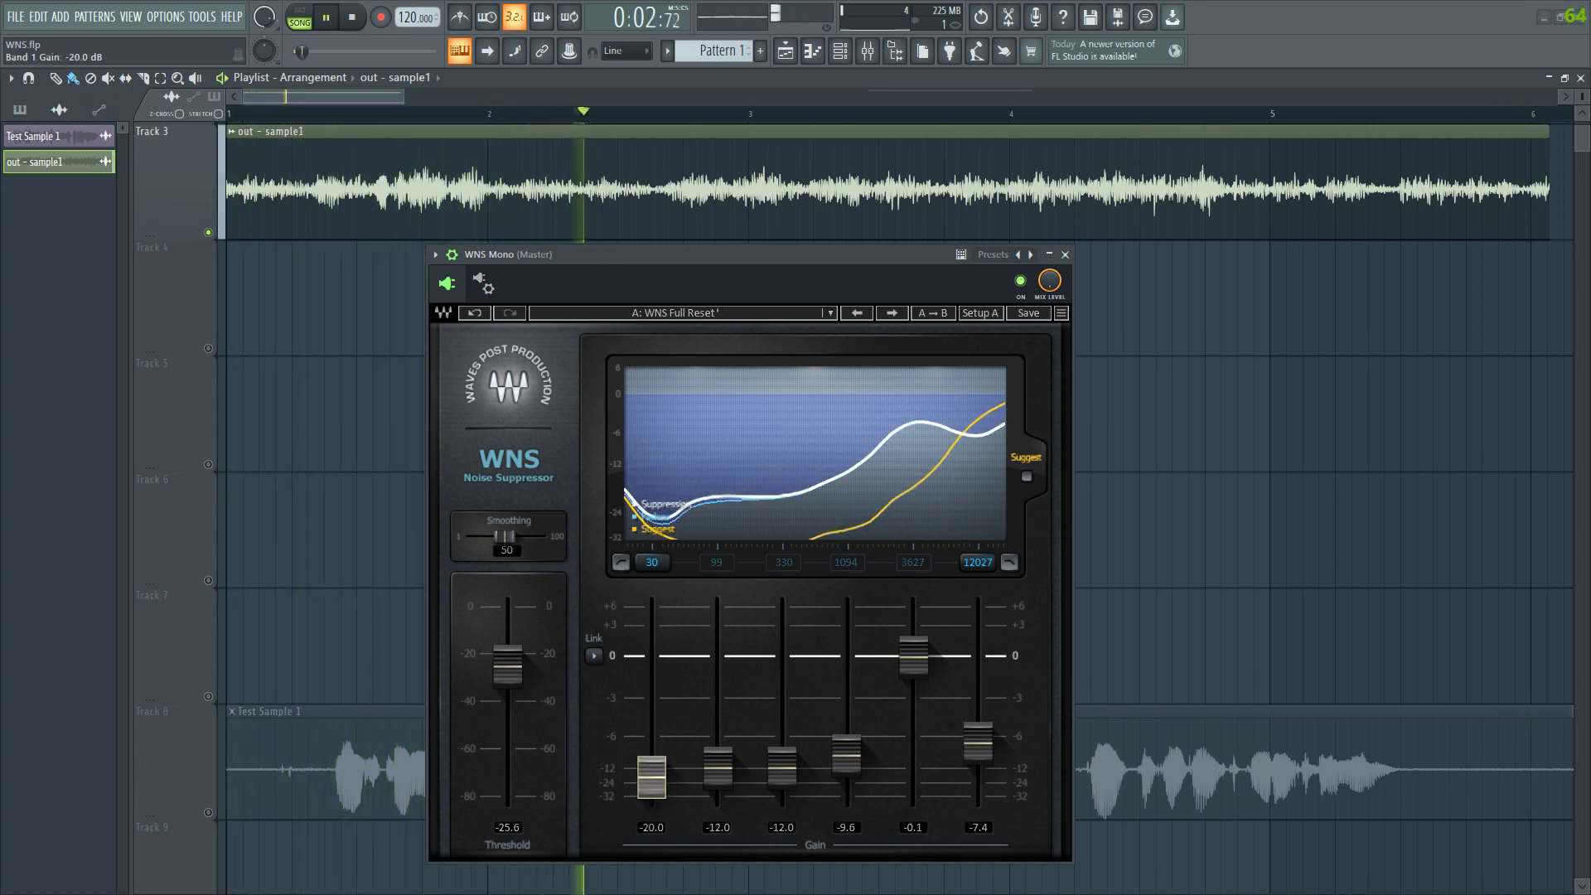
drag(846, 756, 846, 777)
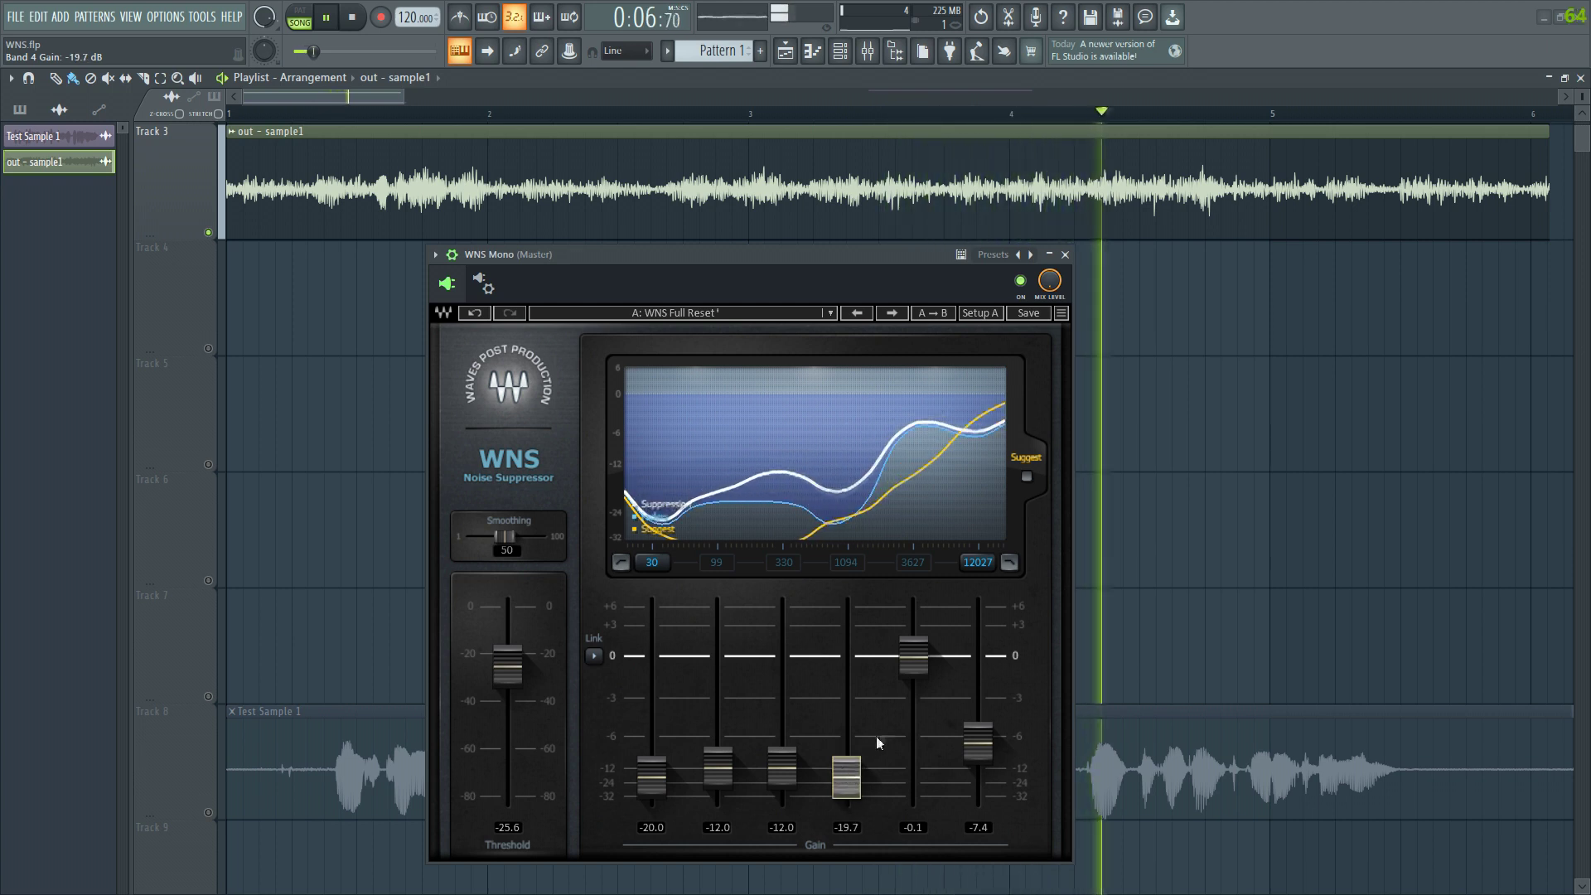
drag(913, 655, 914, 719)
key(space)
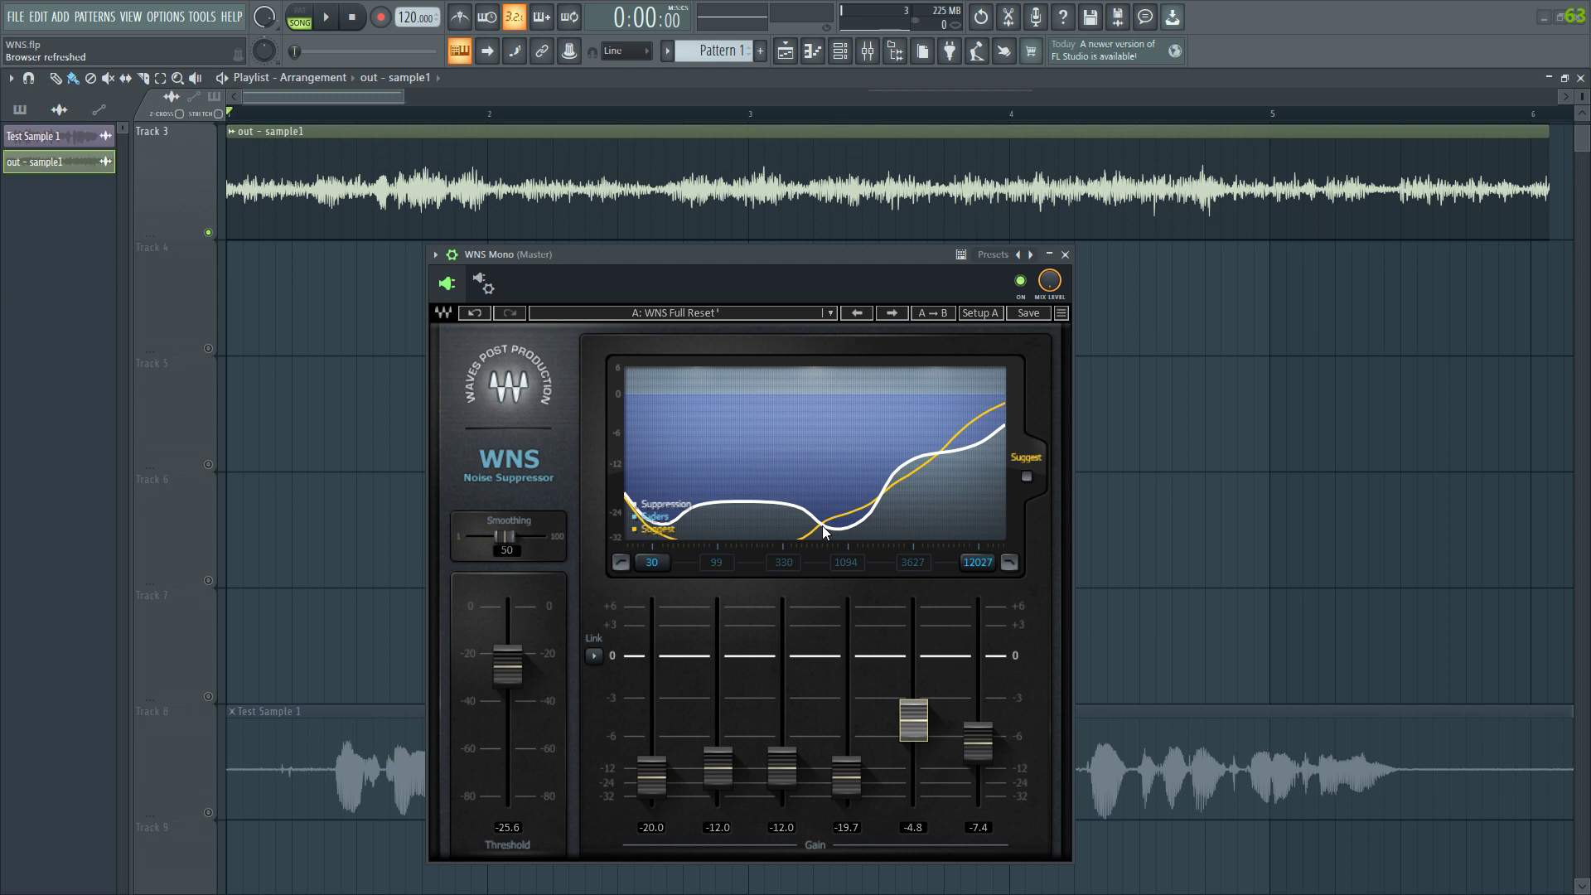
Step: Play the noisy voice clip, bypass WNS Mono briefly and re-enable it, then stop playback
key(space)
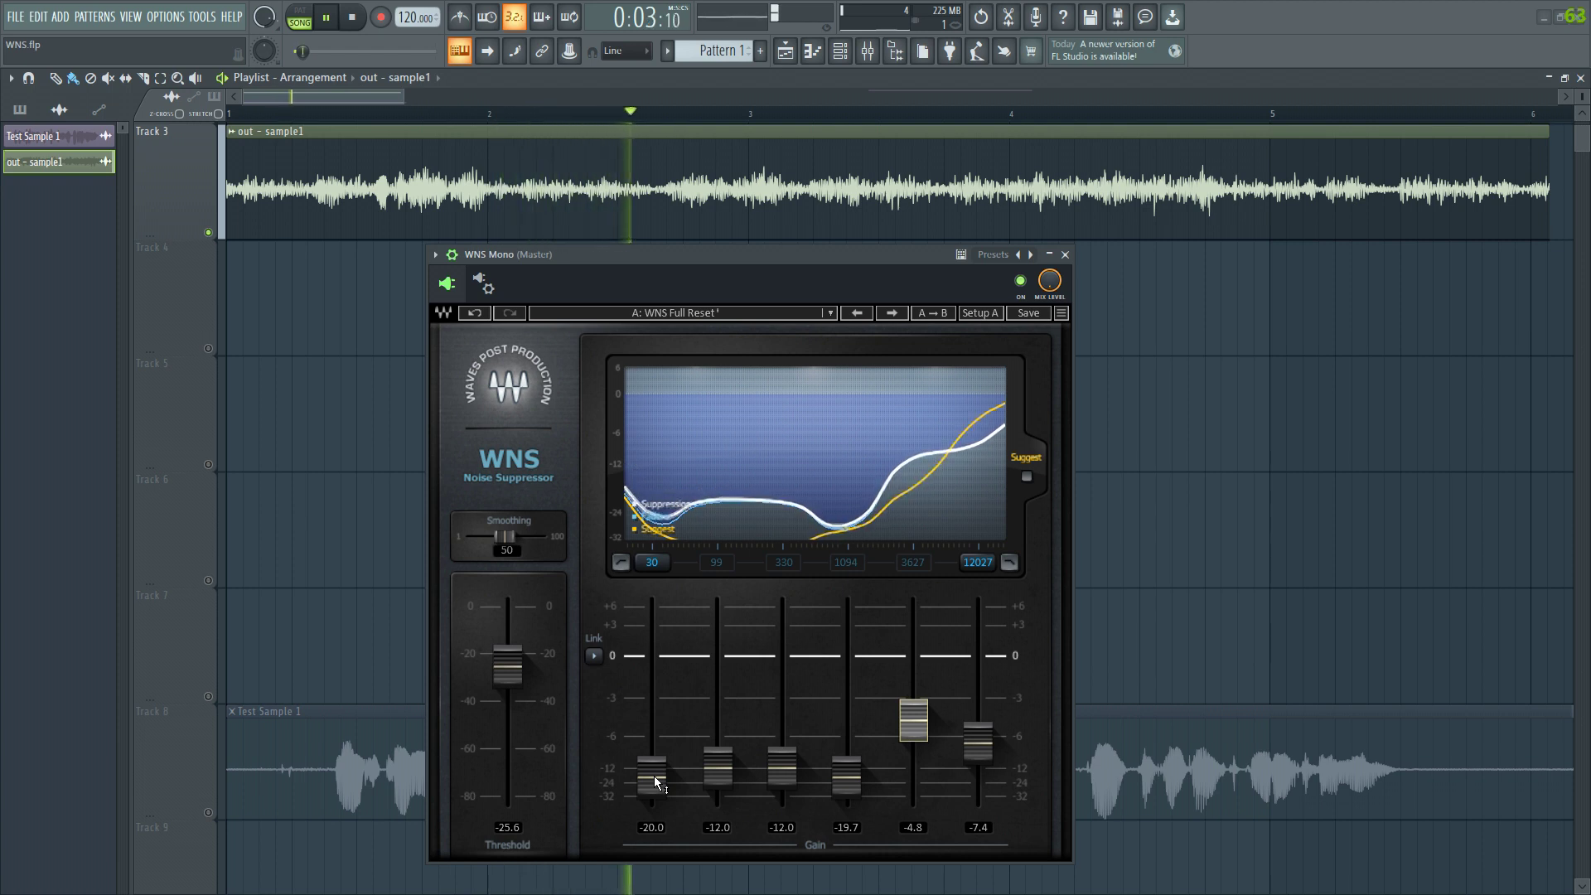
click(1020, 282)
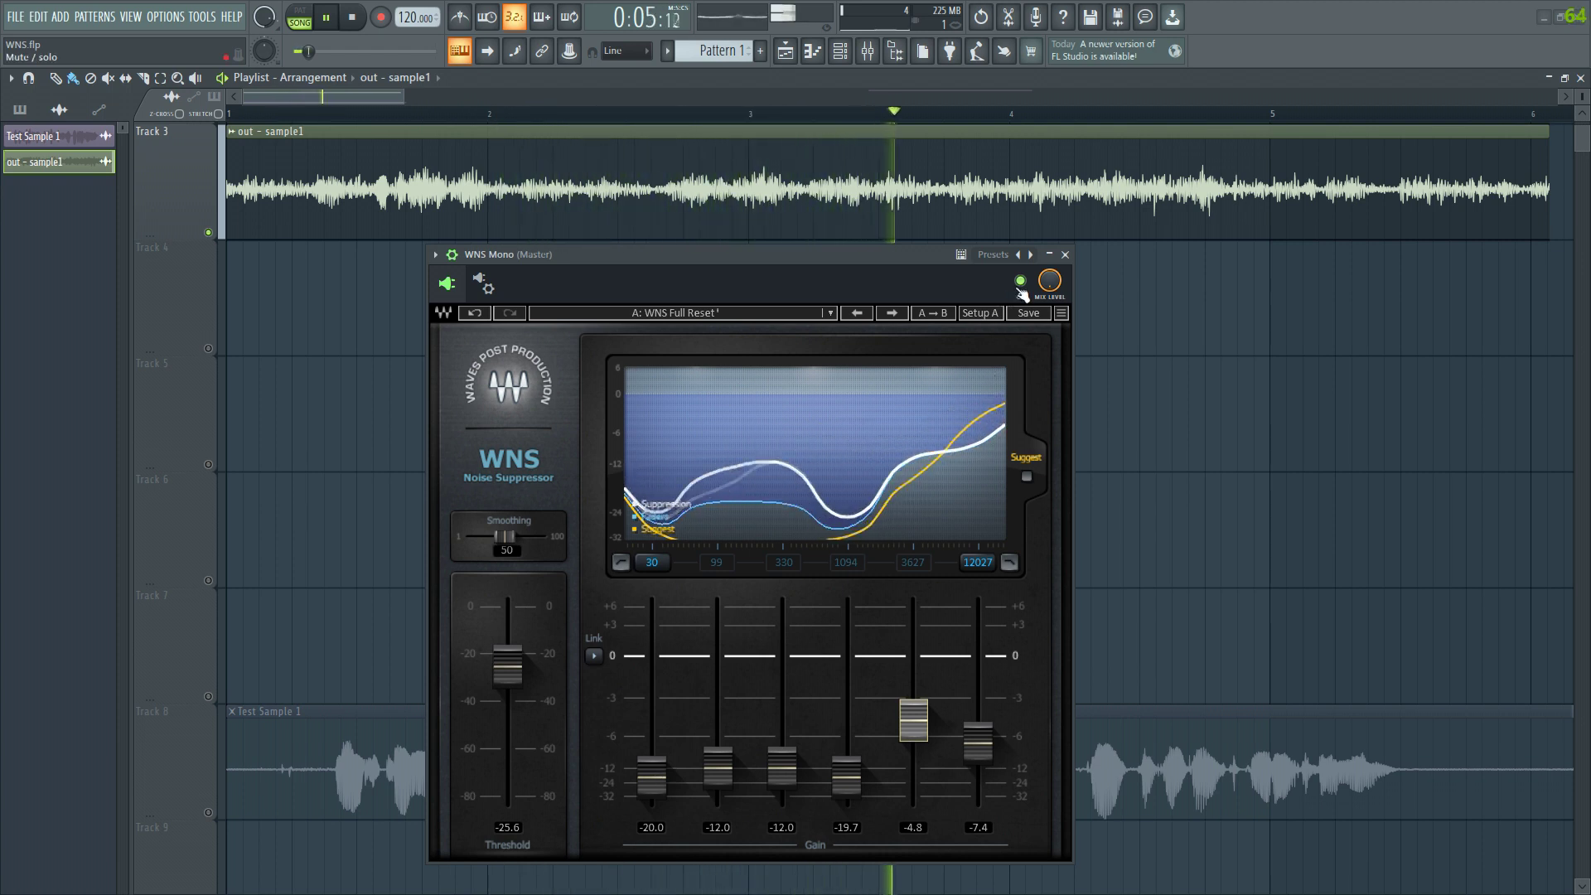
click(1020, 282)
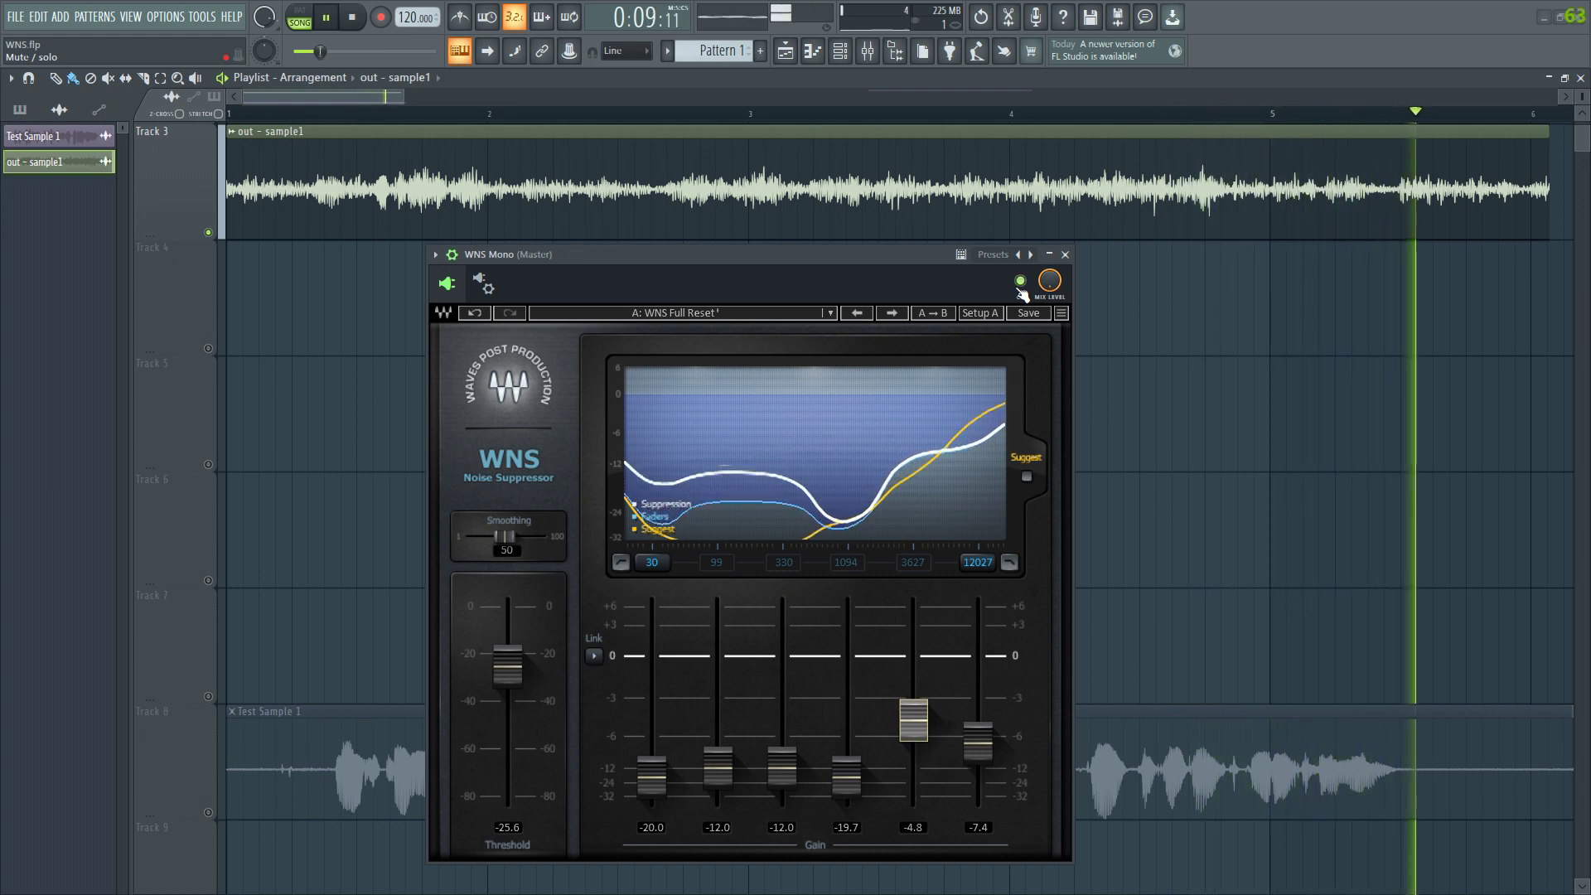
key(space)
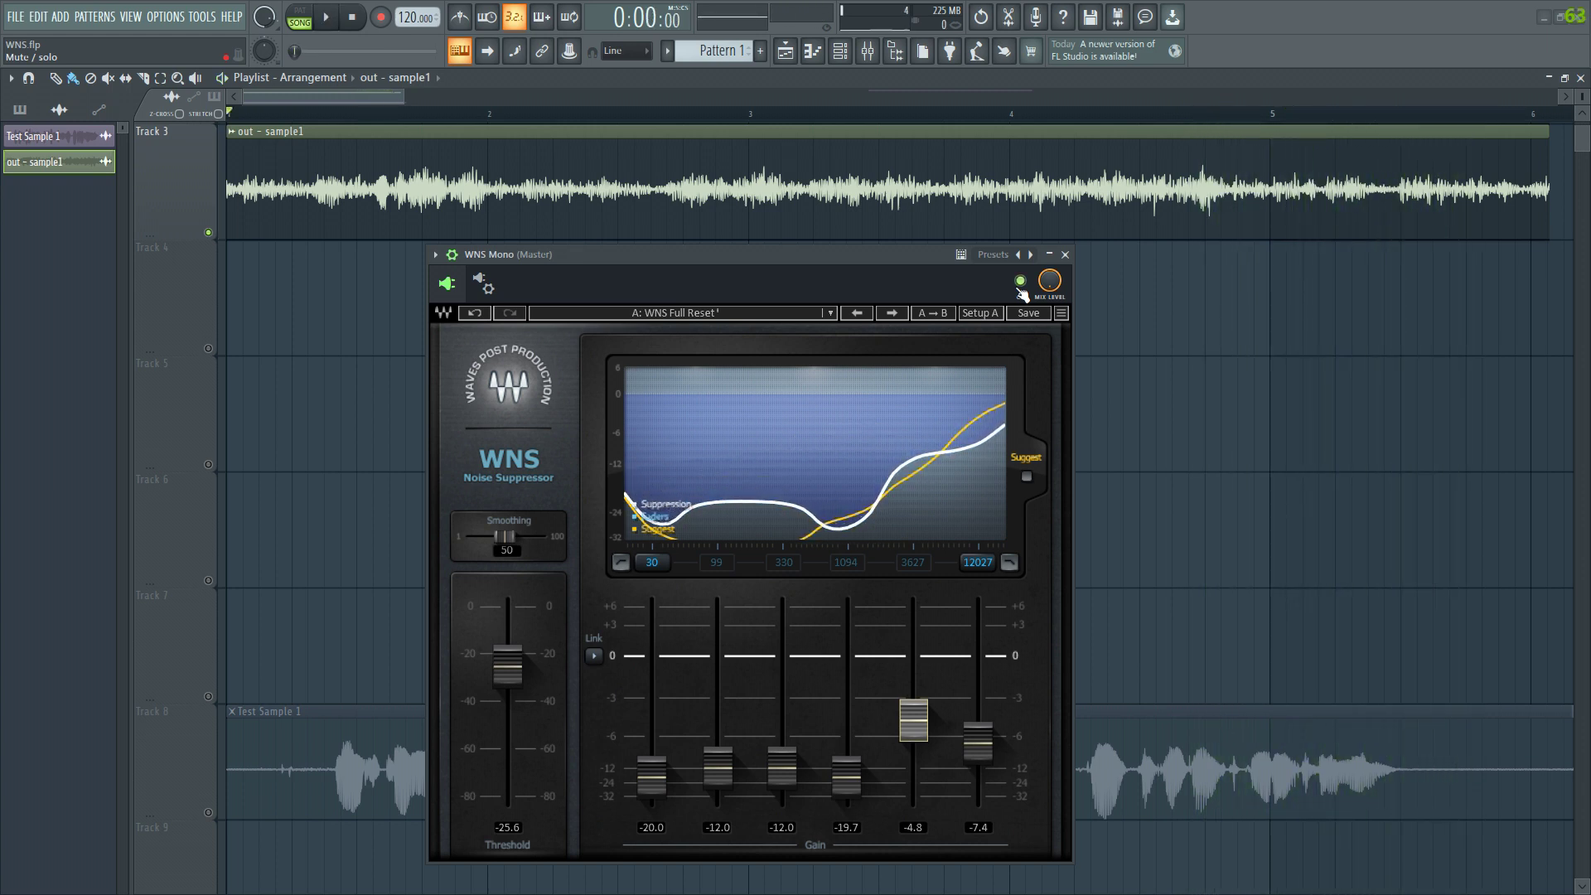